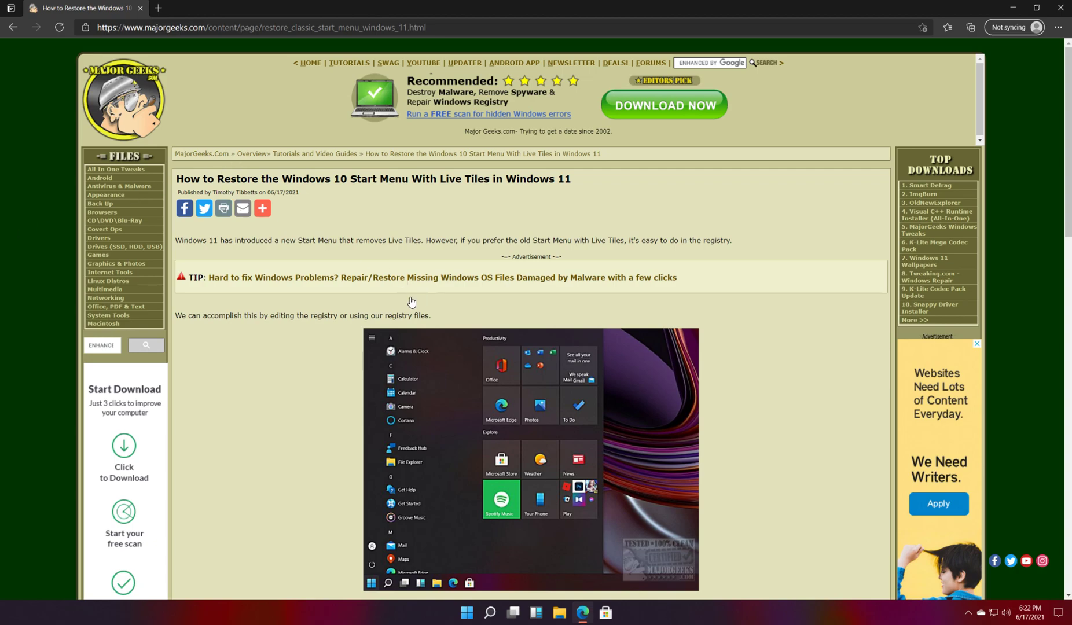
# Close the MajorGeeks download tab and minimize Edge to reveal the Classic Start Menu .reg files
pyautogui.scroll(-2, 239, 455)
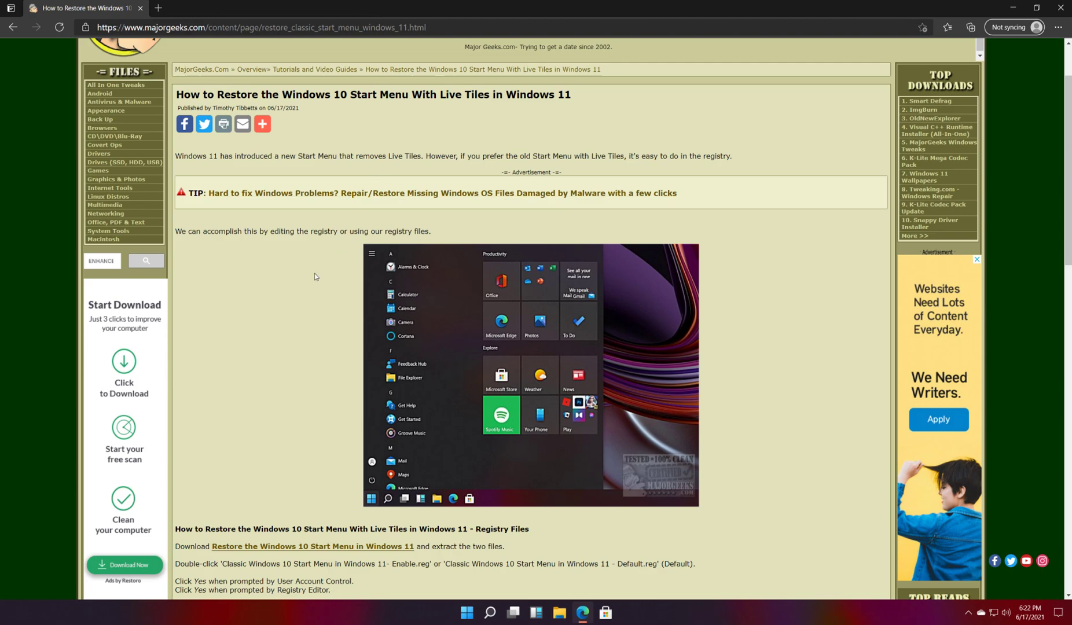
pyautogui.scroll(-3, 313, 264)
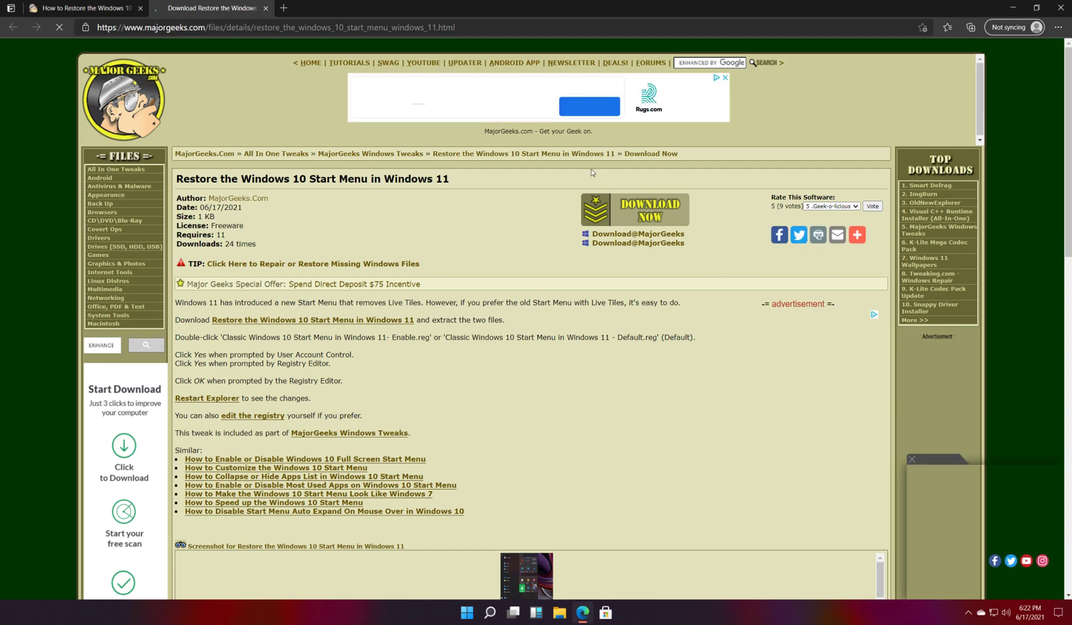
pyautogui.click(265, 7)
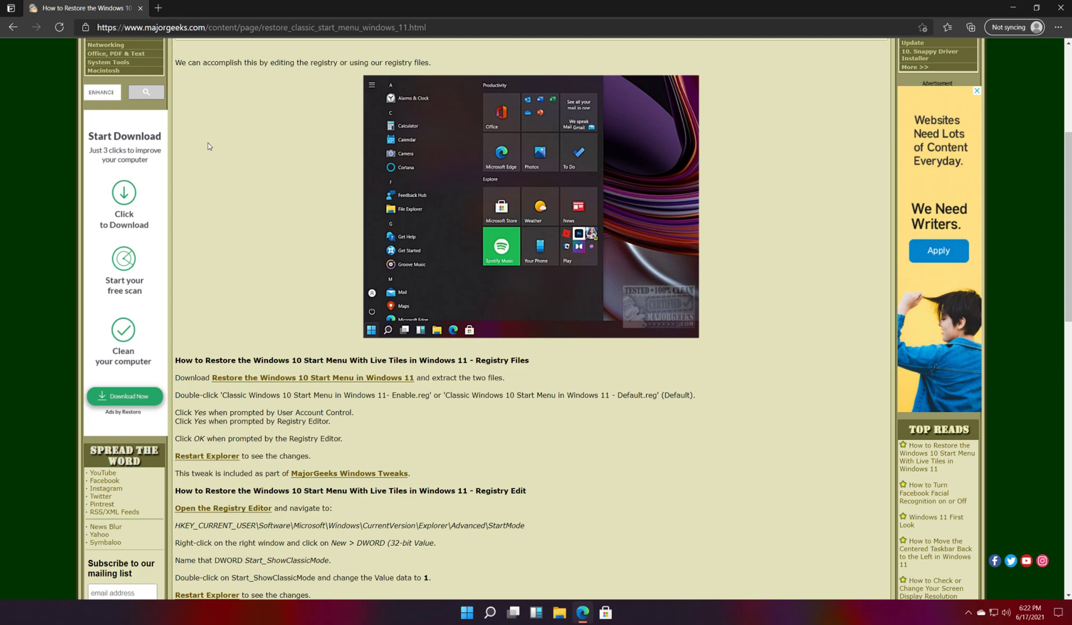
pyautogui.scroll(-2, 200, 145)
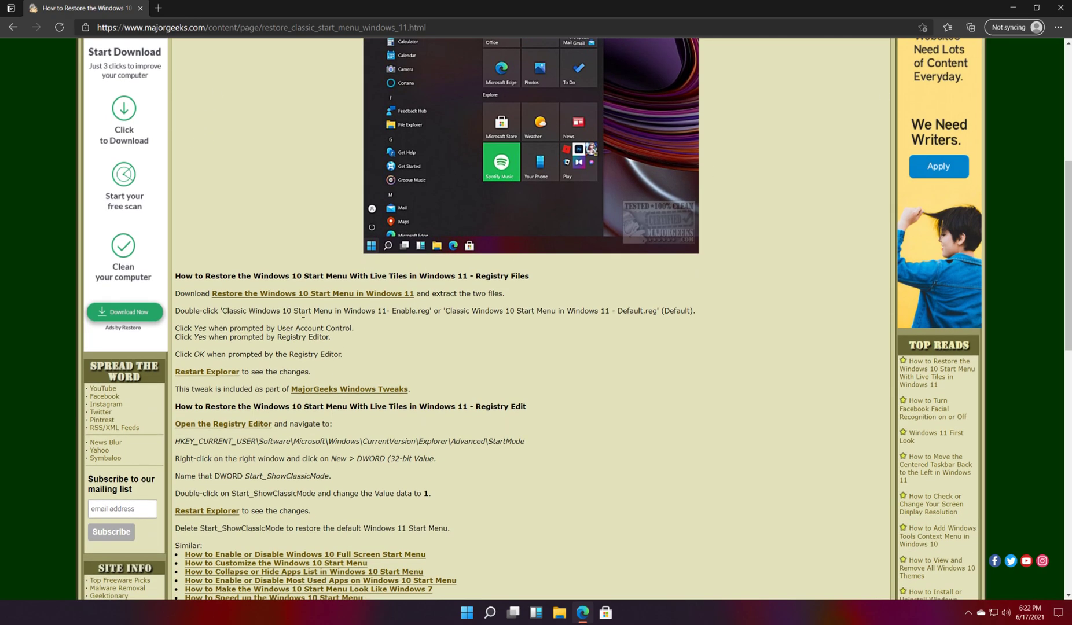
pyautogui.click(1014, 8)
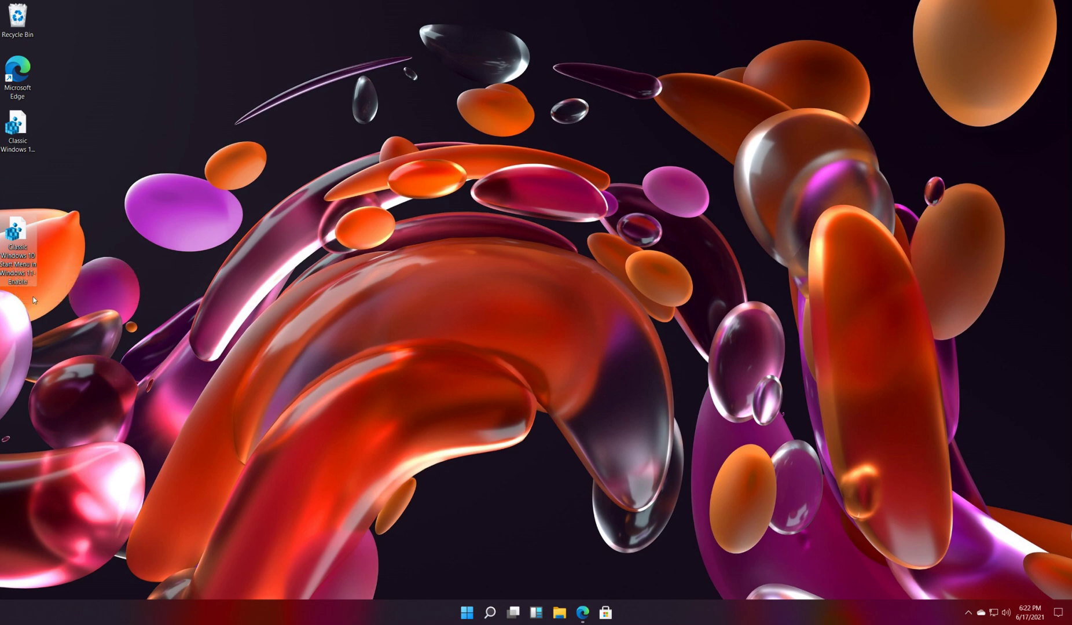
# Merge 'Classic Windows 10 Start Menu in Windows 11- Enable.reg' into the registry, accepting the UAC and merge prompts
pyautogui.doubleClick(23, 242)
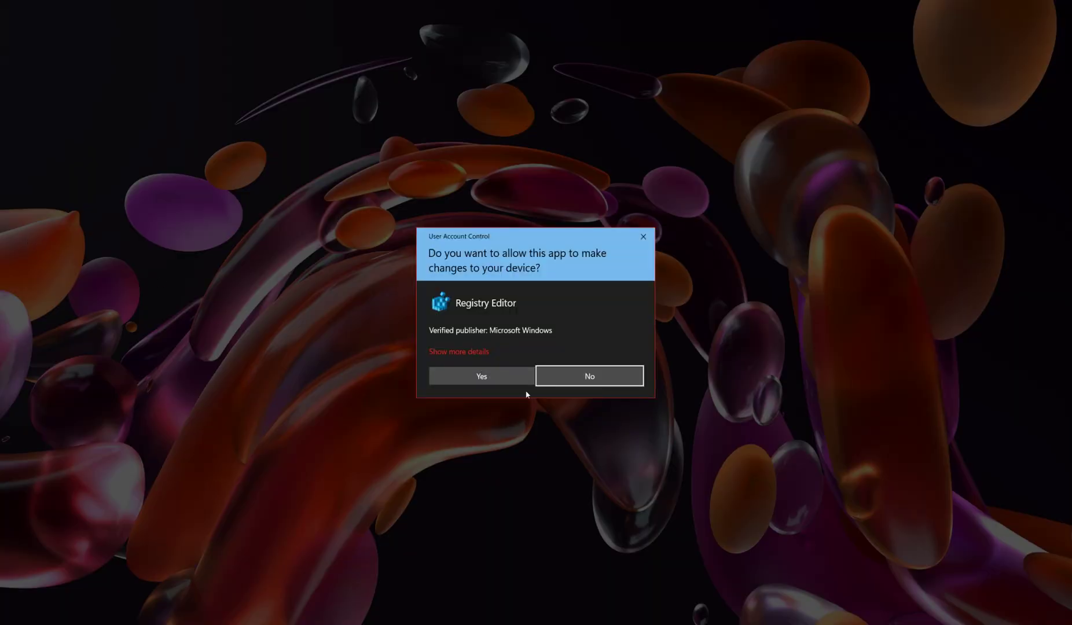
pyautogui.click(523, 378)
pyautogui.click(618, 320)
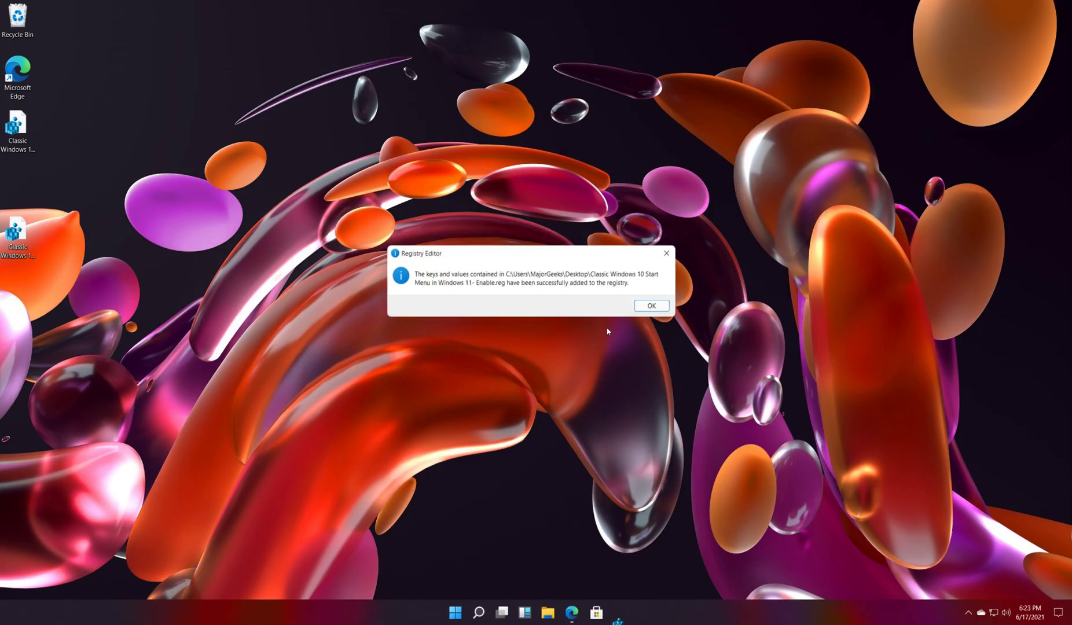
pyautogui.click(660, 307)
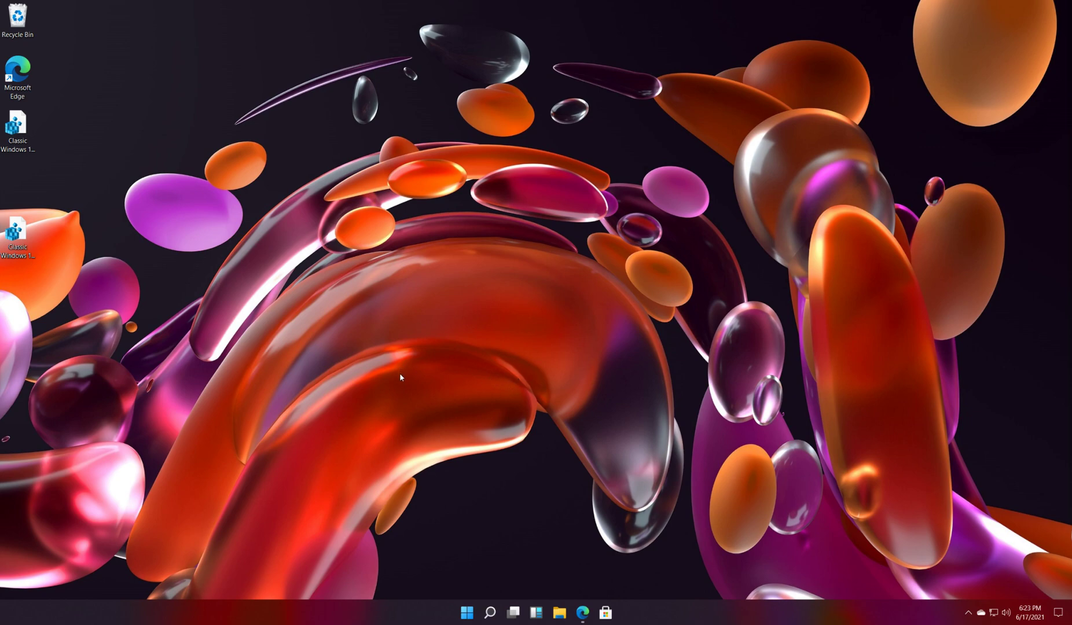
pyautogui.press('super+x')
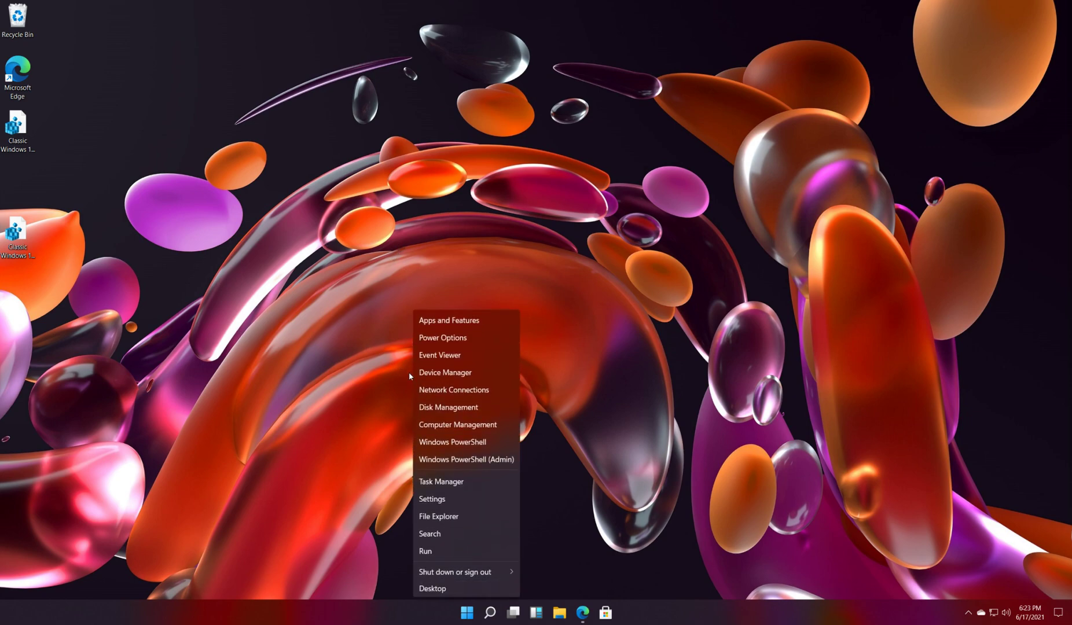
# Restart Windows Explorer from Task Manager, then open Start to see the classic Live Tiles layout
pyautogui.click(451, 481)
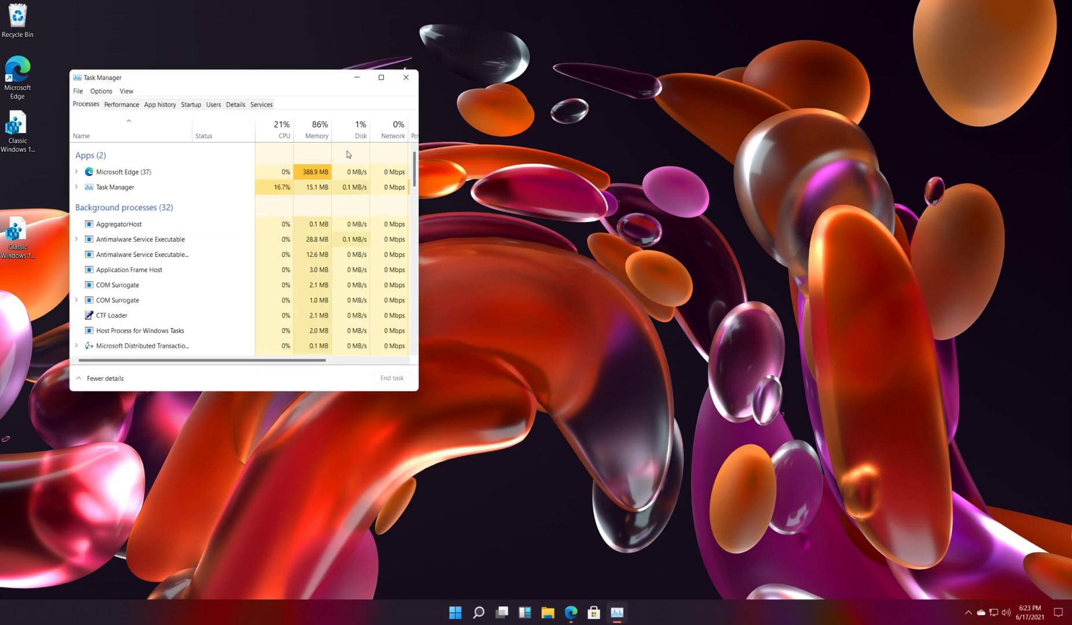
pyautogui.hotkey('ctrl', 'alt', 'Delete')
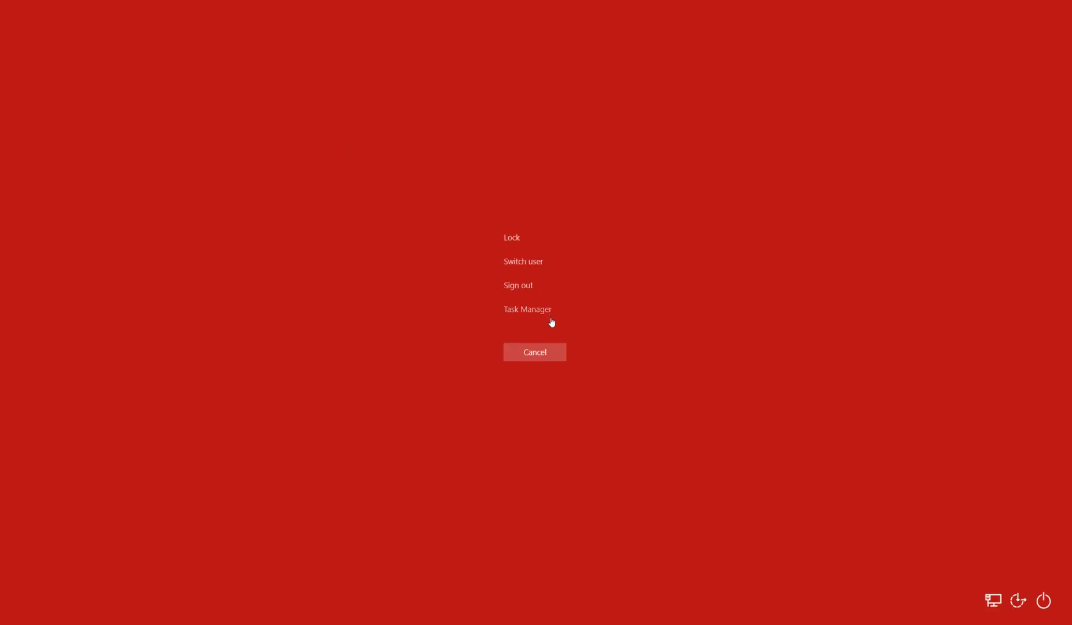
pyautogui.click(539, 353)
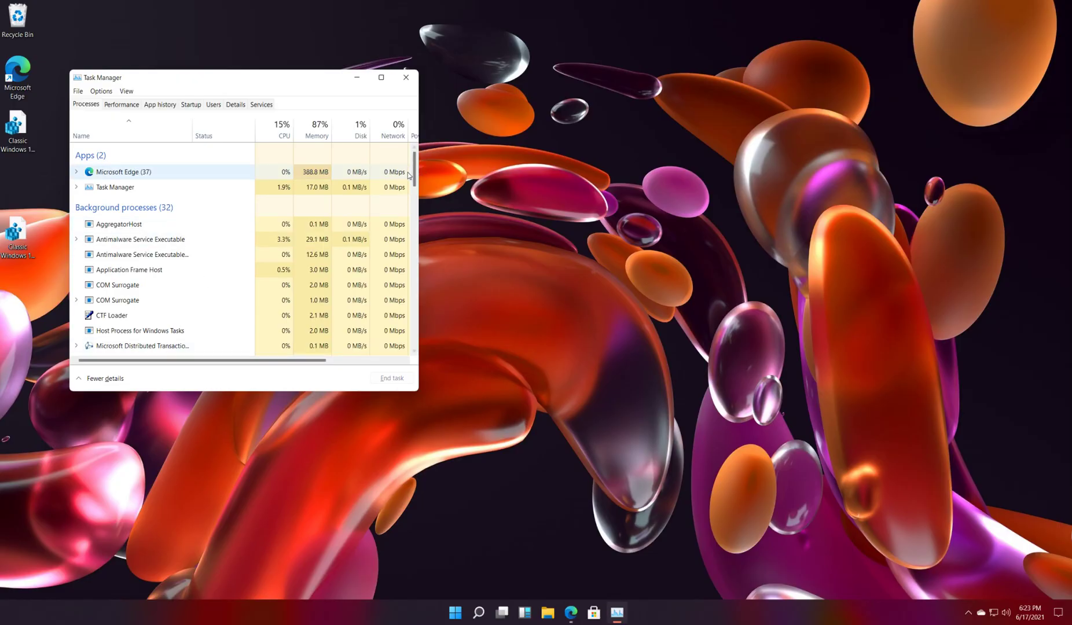
pyautogui.moveTo(414, 173); pyautogui.dragTo(413, 338)
pyautogui.click(114, 293)
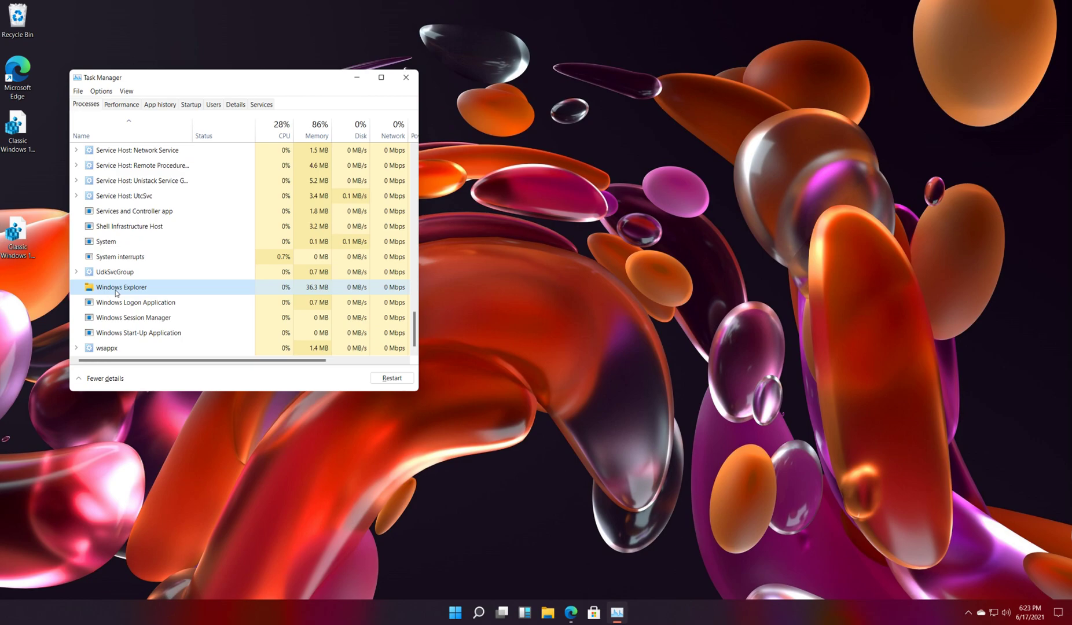
pyautogui.rightClick(161, 293)
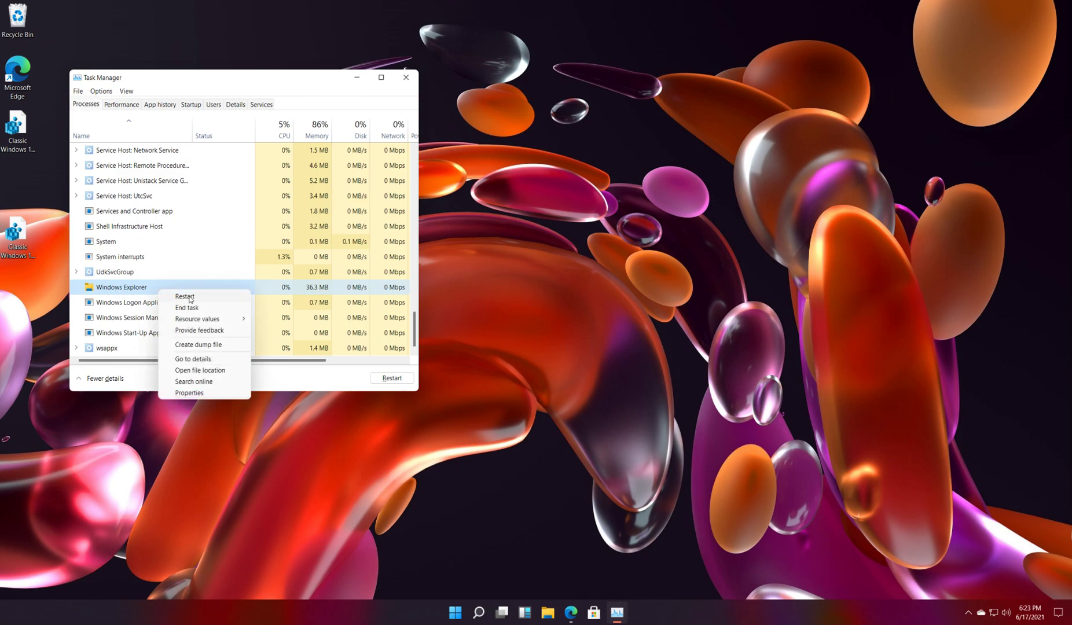
pyautogui.click(186, 296)
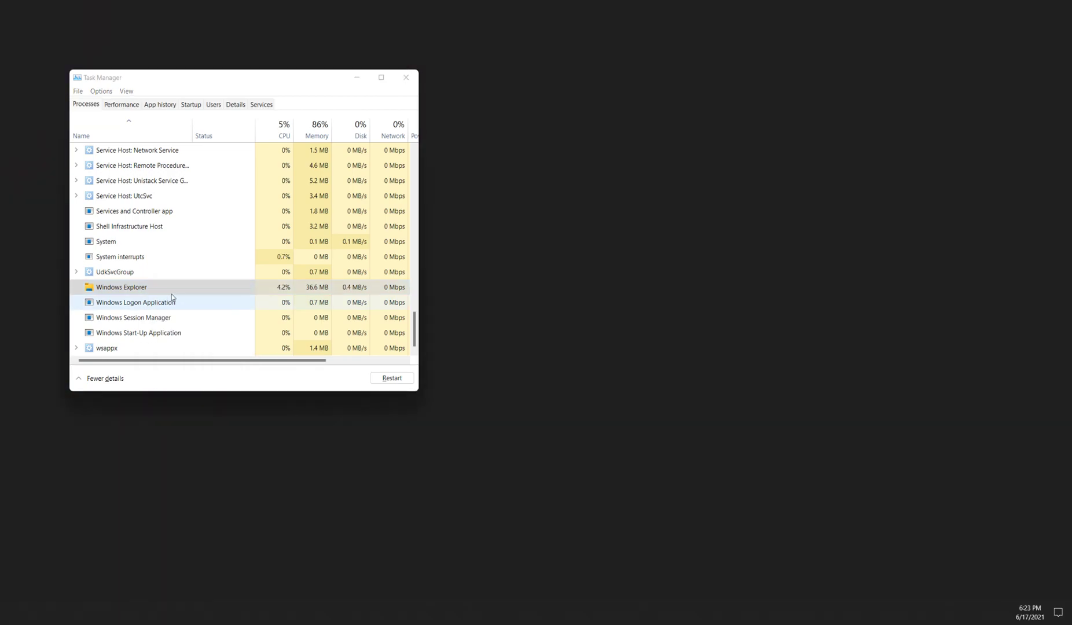
pyautogui.click(415, 81)
pyautogui.click(468, 615)
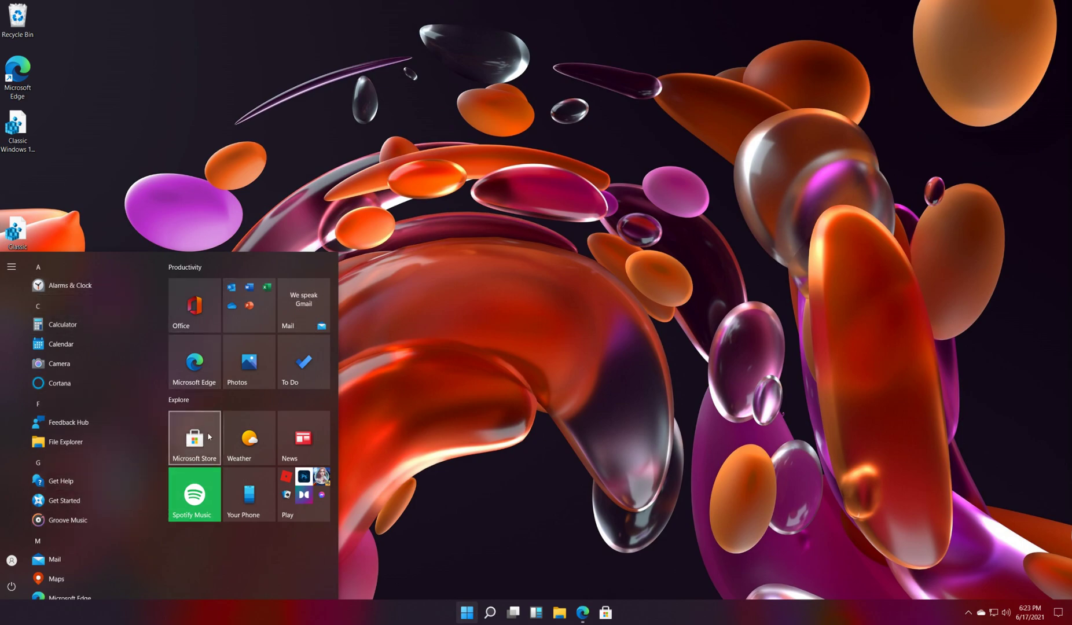
# Set the taskbar alignment to Left in Taskbar settings
pyautogui.click(446, 452)
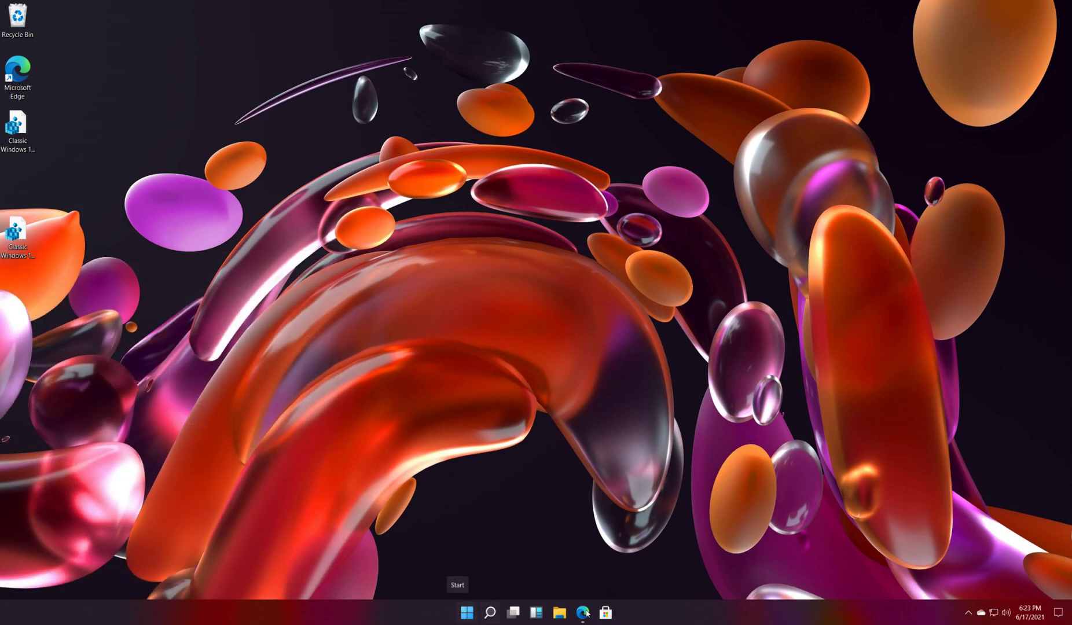
pyautogui.rightClick(651, 614)
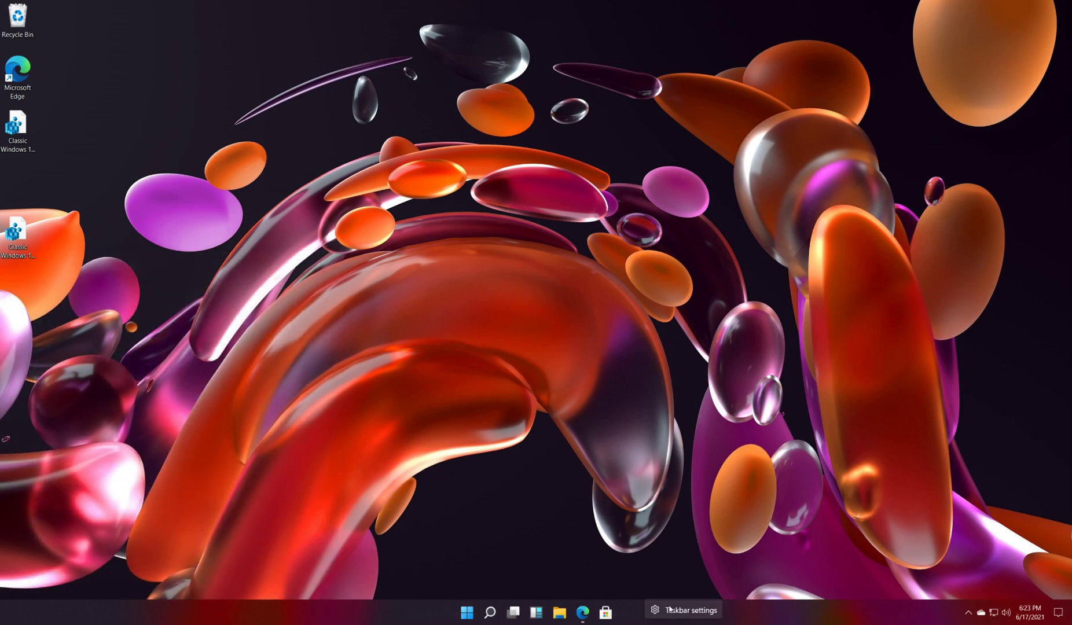
pyautogui.click(670, 610)
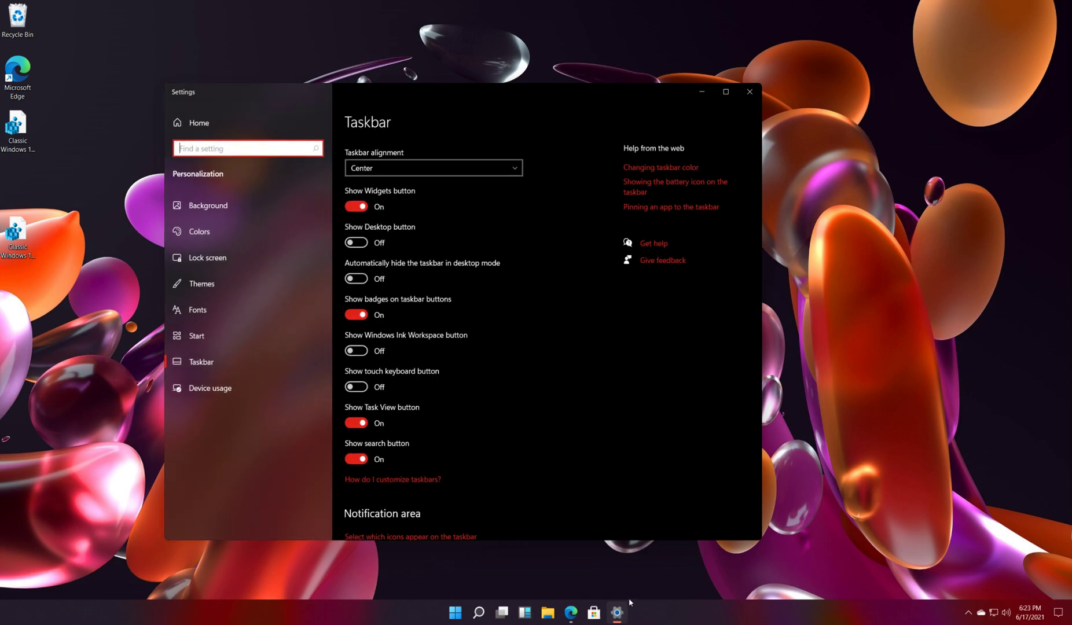
pyautogui.click(463, 169)
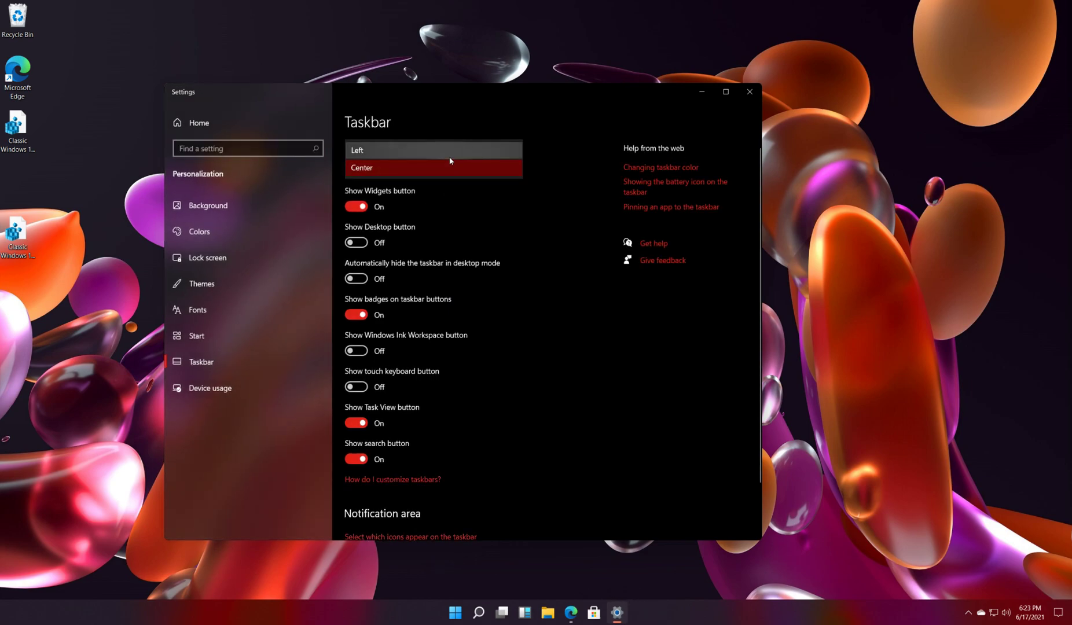
pyautogui.click(451, 161)
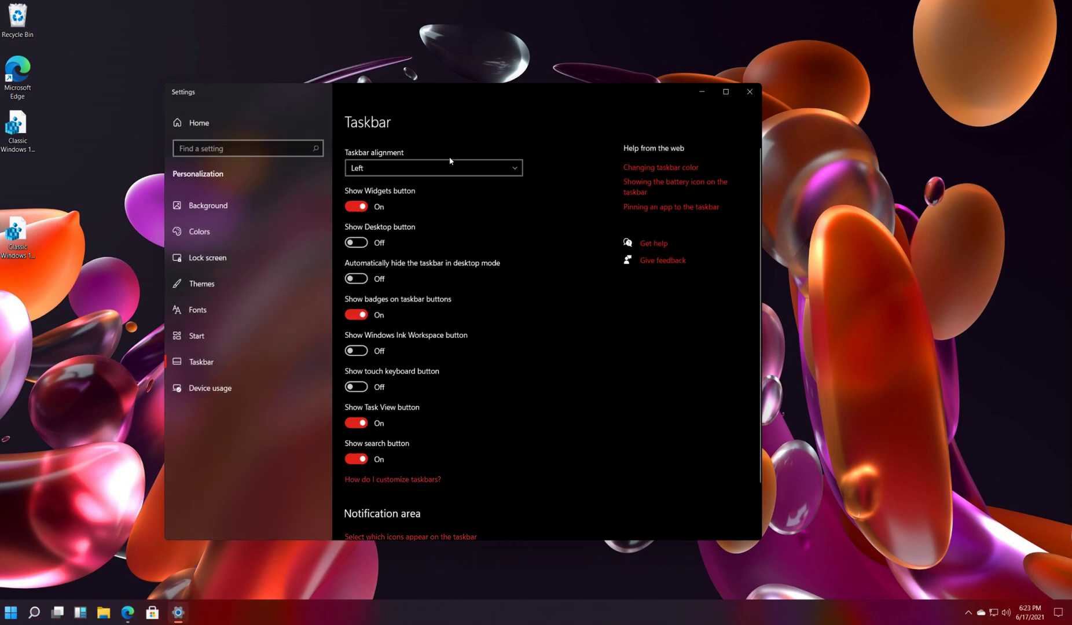
# Check the Start menu from the left-aligned taskbar and close Settings
pyautogui.click(11, 612)
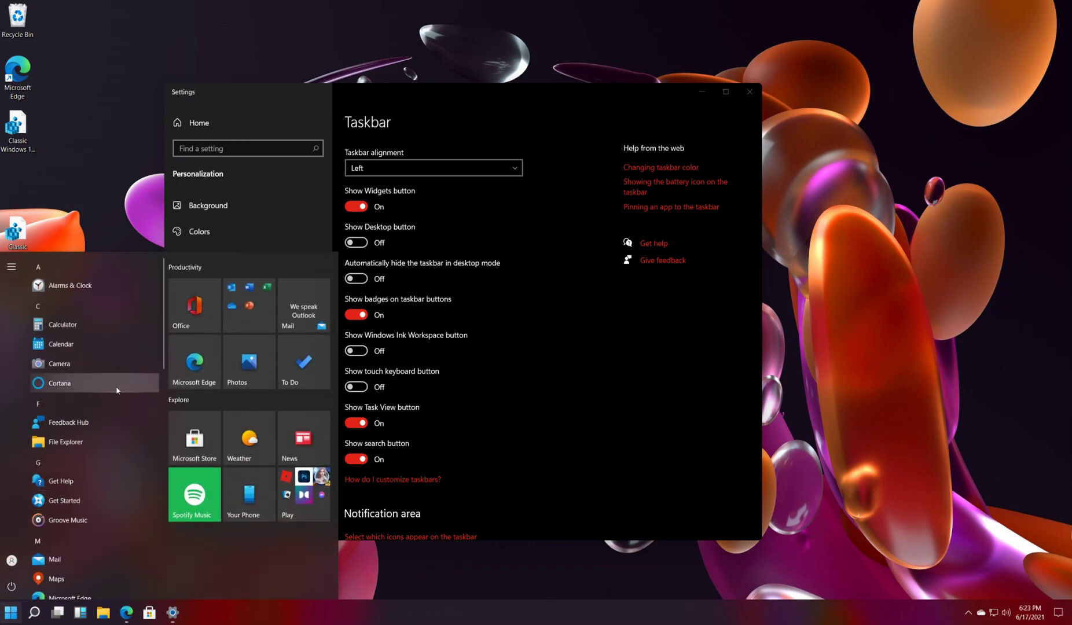
pyautogui.click(751, 93)
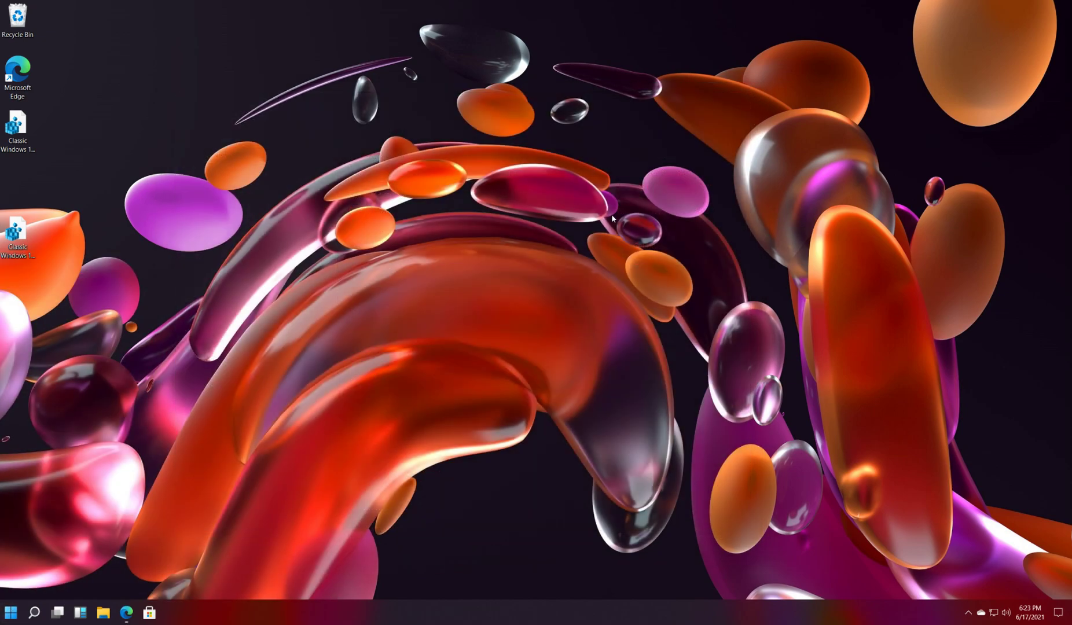
pyautogui.click(10, 612)
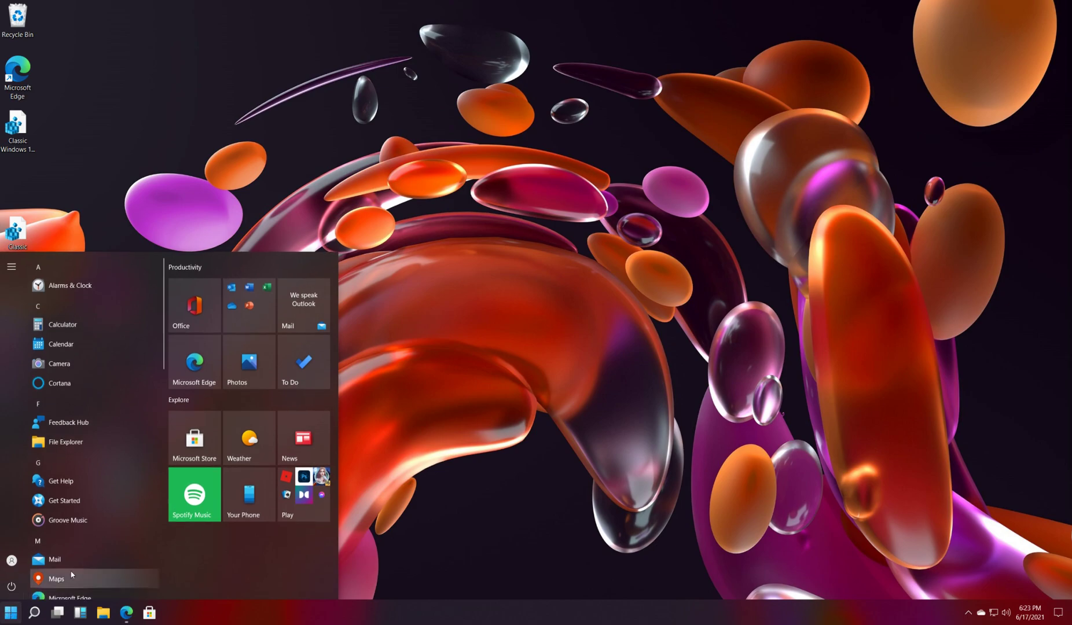
pyautogui.click(550, 342)
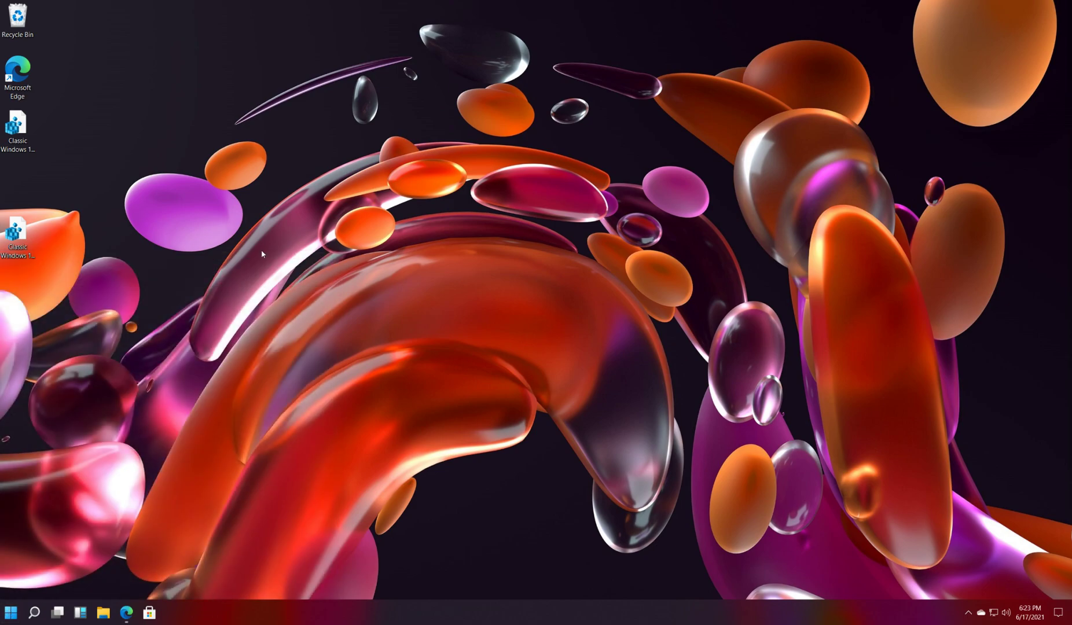
pyautogui.click(18, 123)
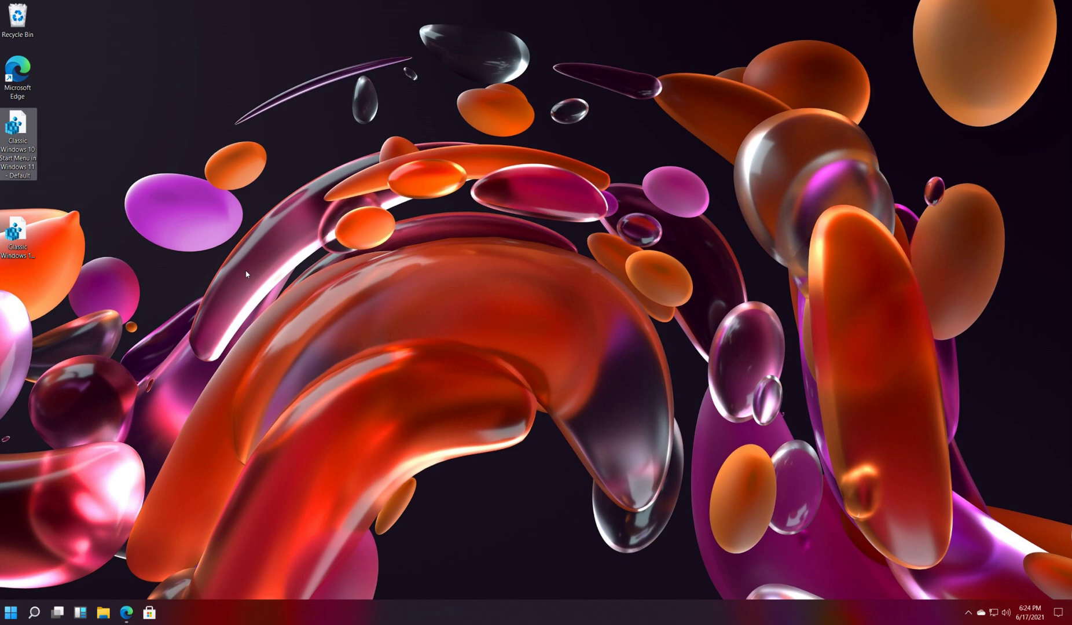
# Merge 'Classic Windows 10 Start Menu in Windows 11 - Default.reg' into the registry, accepting the UAC and merge prompts
pyautogui.doubleClick(17, 135)
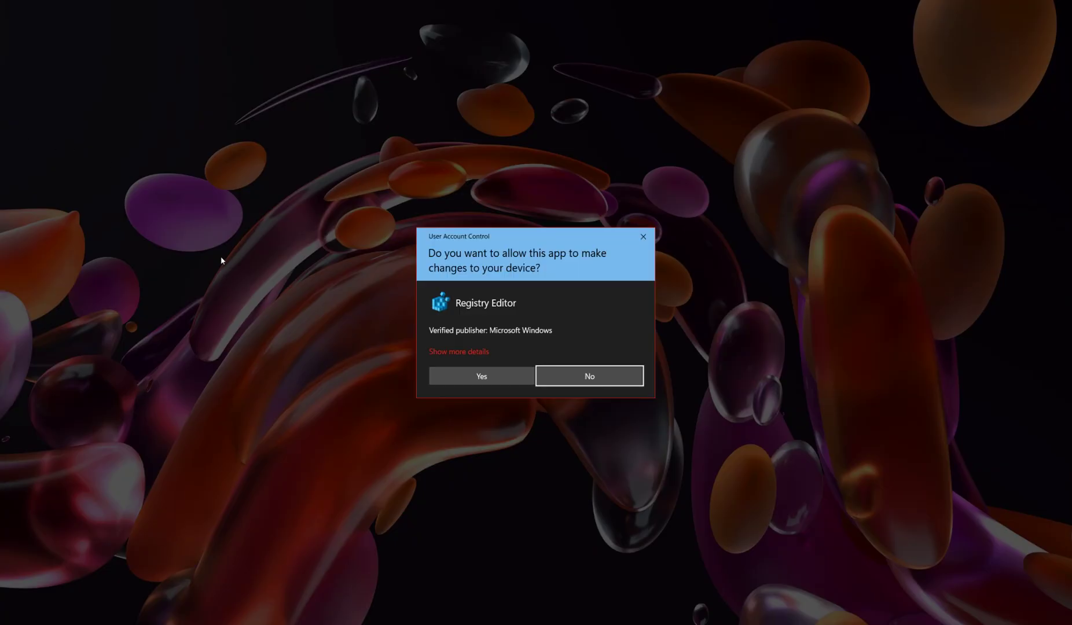
pyautogui.click(479, 384)
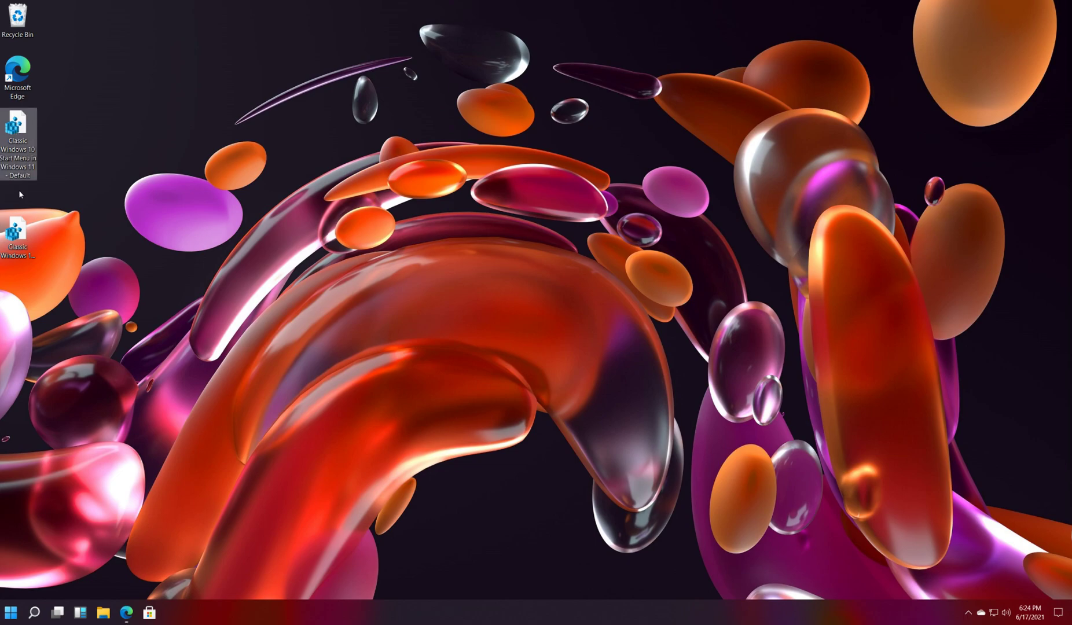
pyautogui.doubleClick(27, 128)
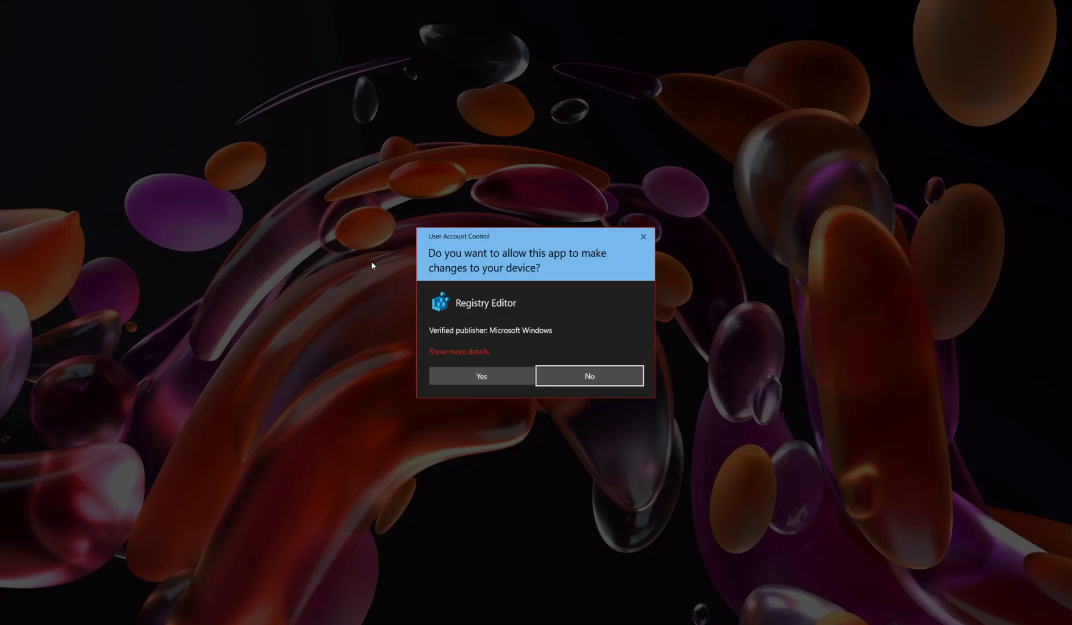
pyautogui.click(481, 377)
pyautogui.click(613, 324)
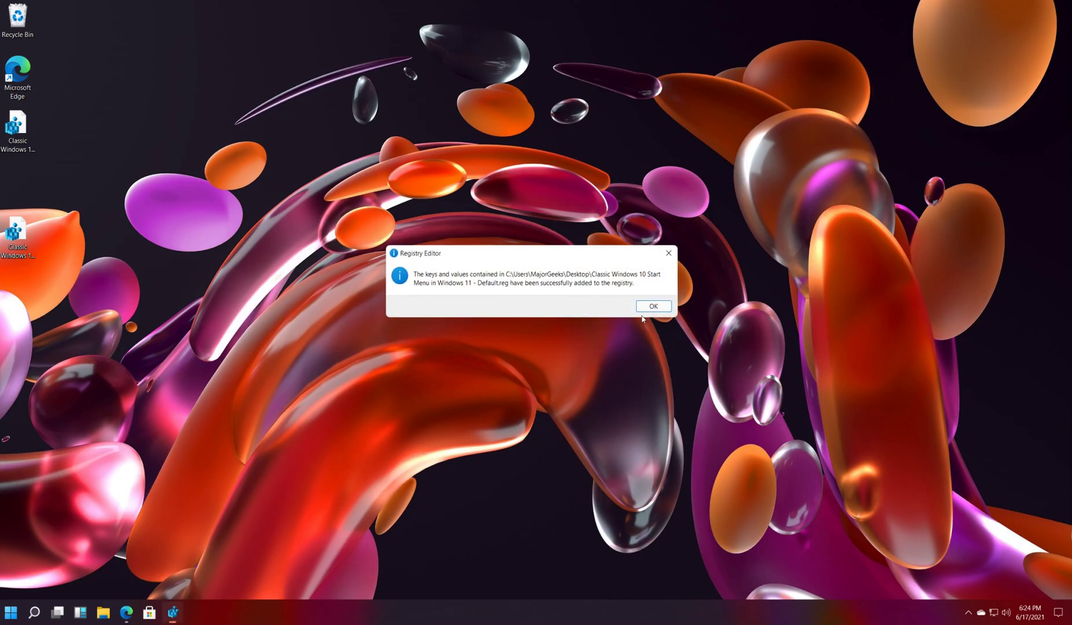
pyautogui.click(653, 306)
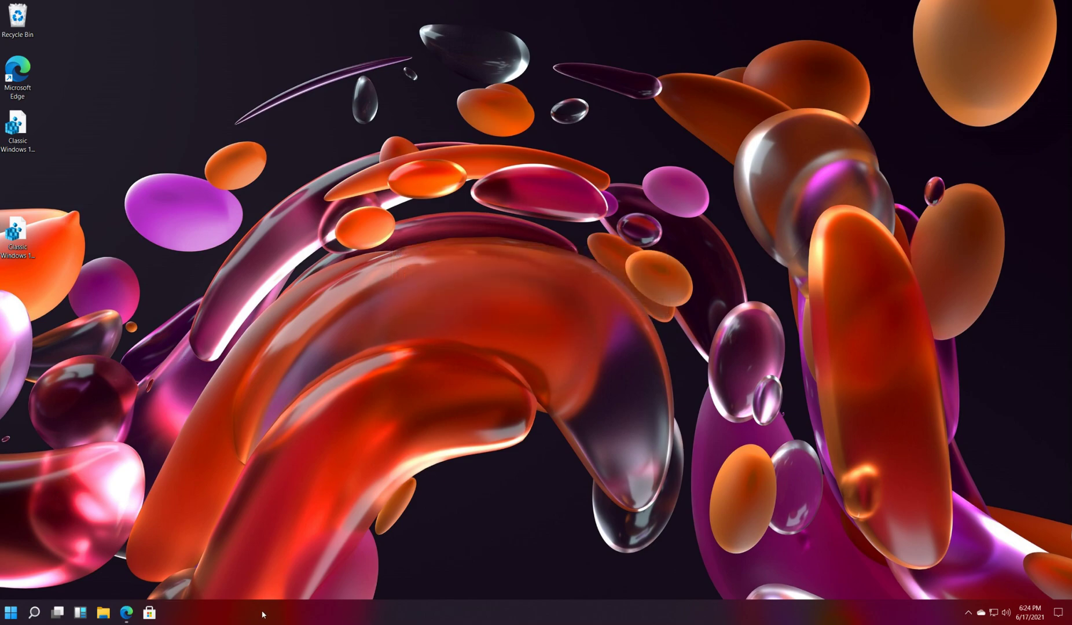
pyautogui.rightClick(10, 612)
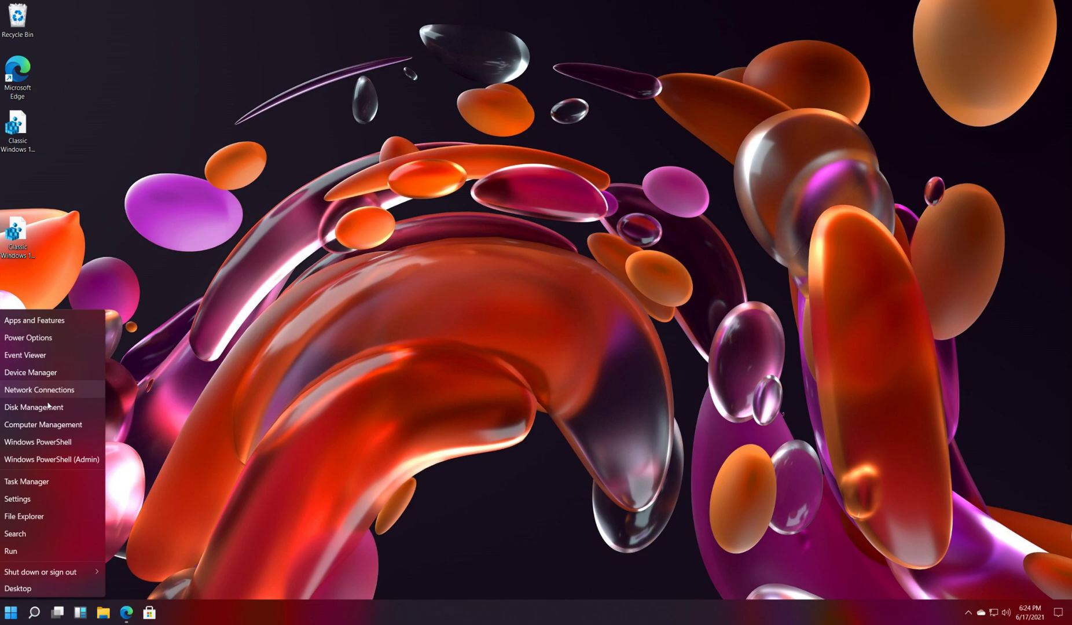
# Restart Windows Explorer from Task Manager, then open Start to see the default Pinned/Recommended layout
pyautogui.click(34, 481)
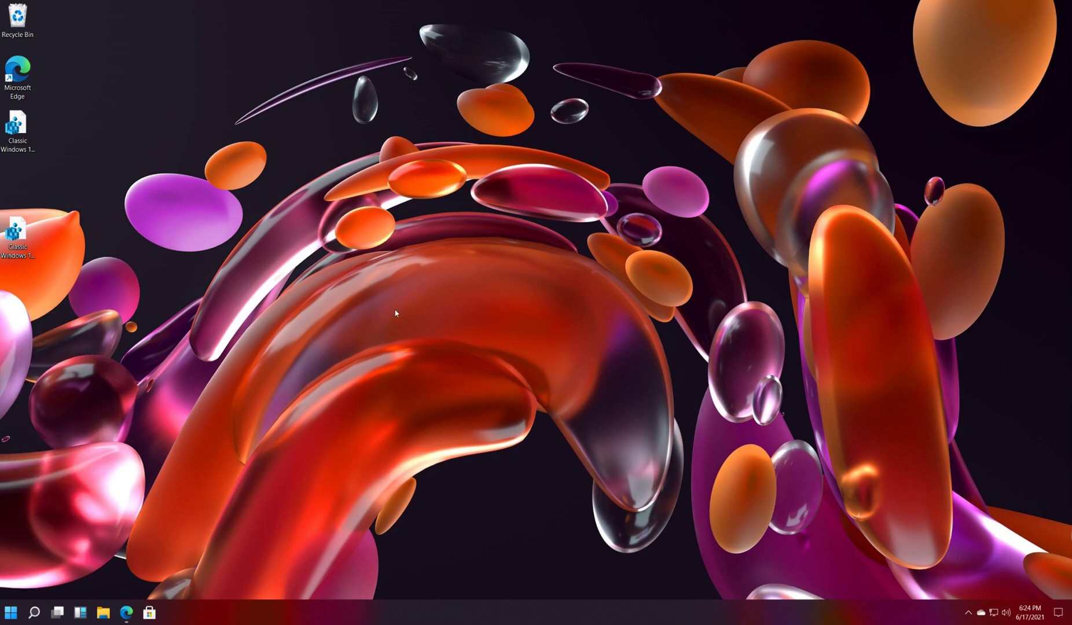
pyautogui.scroll(-2, 416, 164)
pyautogui.scroll(2, 324, 261)
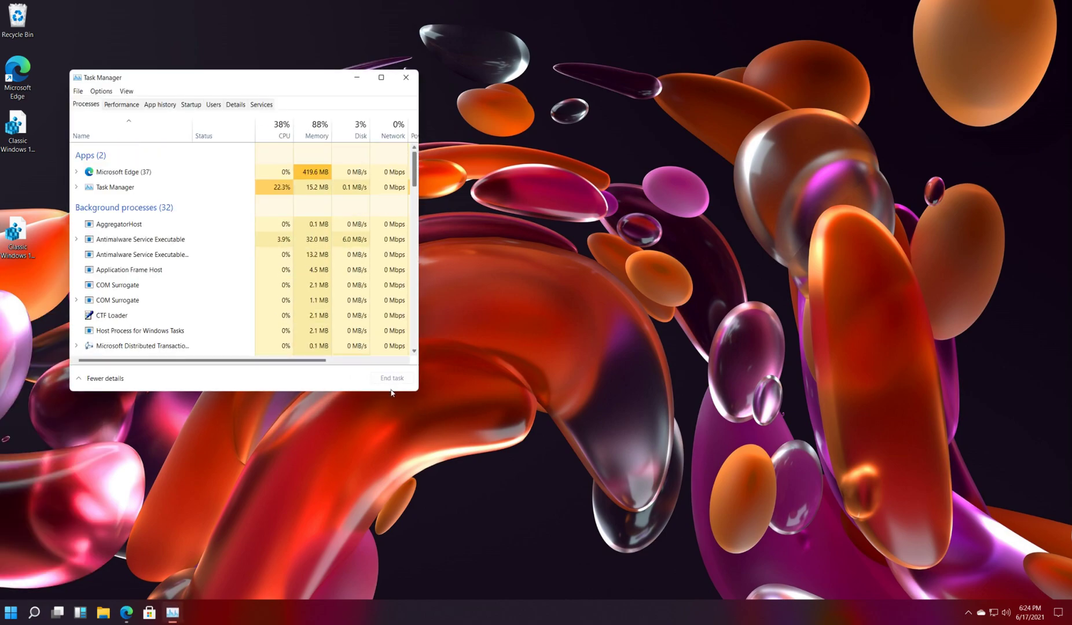
pyautogui.scroll(-3, 323, 261)
pyautogui.scroll(-12, 301, 249)
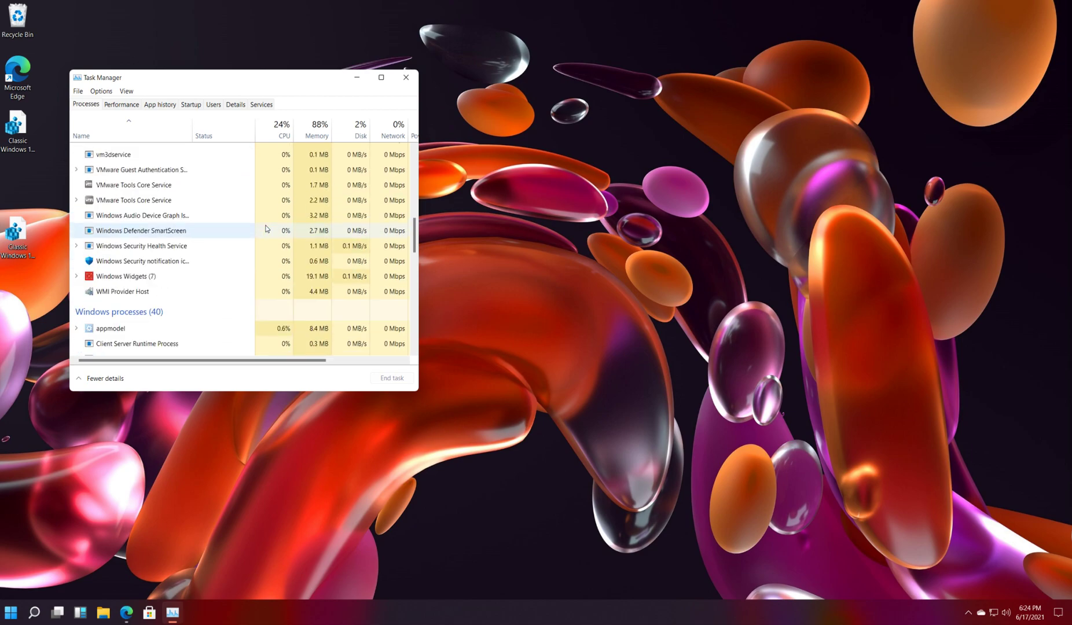
pyautogui.scroll(-8, 264, 231)
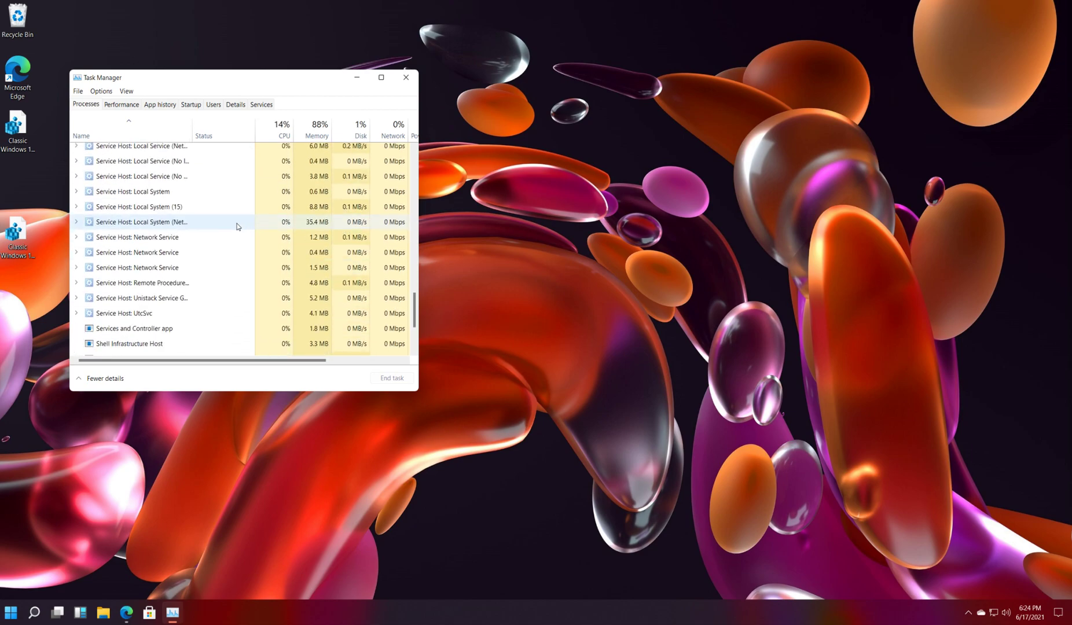
pyautogui.click(140, 302)
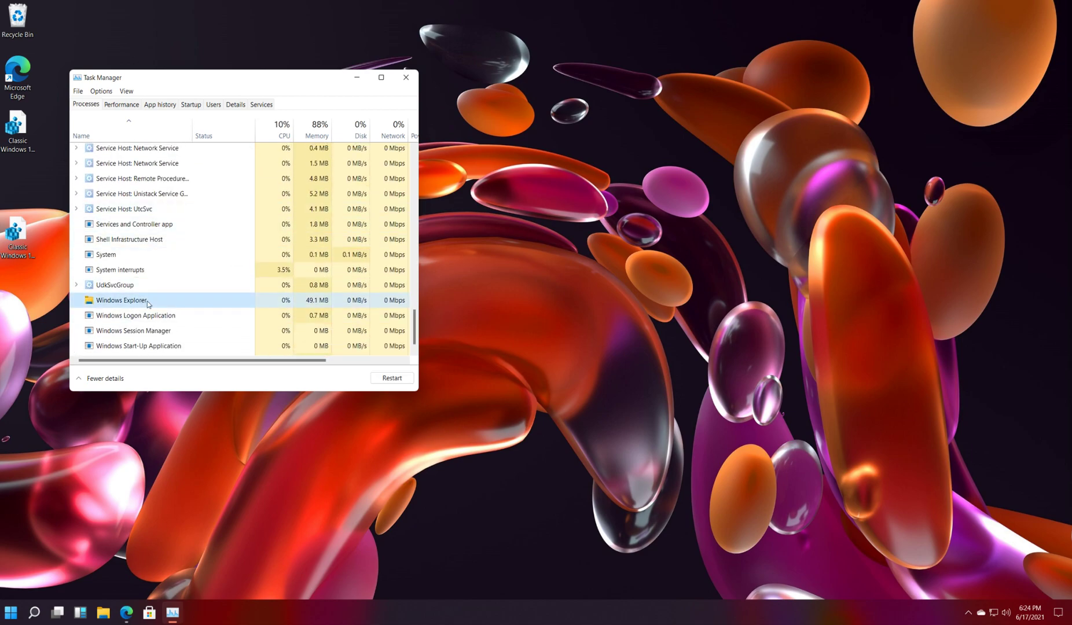
pyautogui.rightClick(147, 303)
pyautogui.click(184, 309)
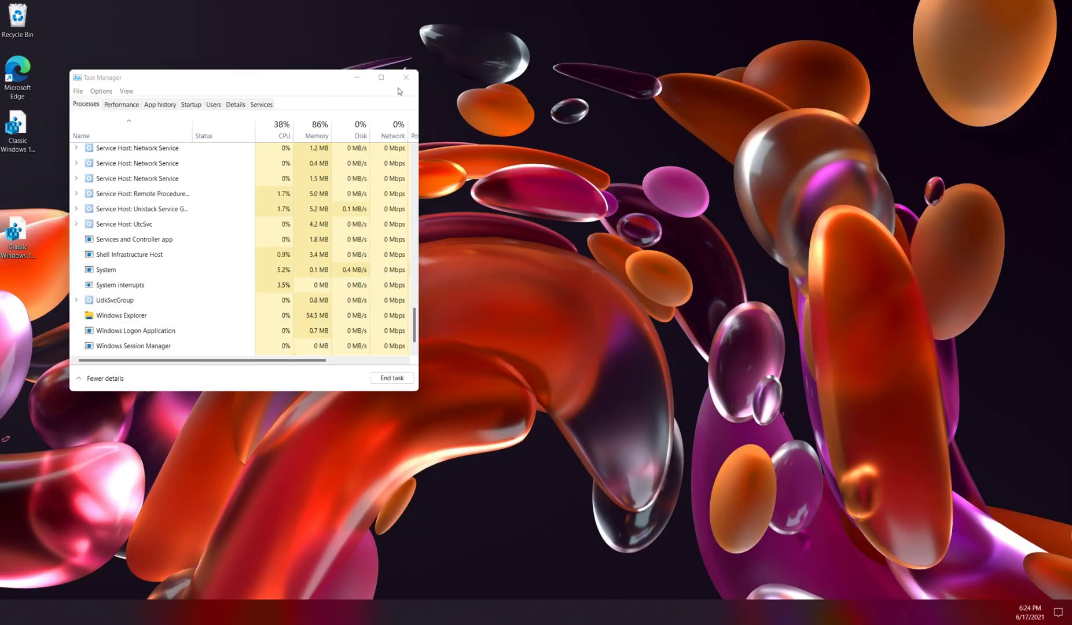
pyautogui.click(406, 77)
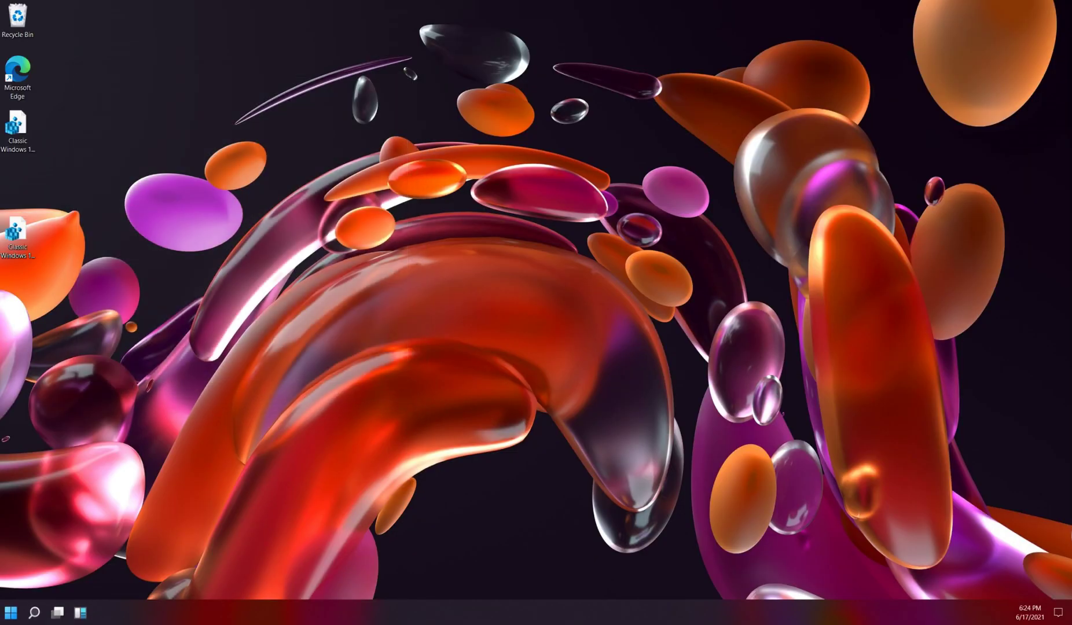
pyautogui.click(18, 616)
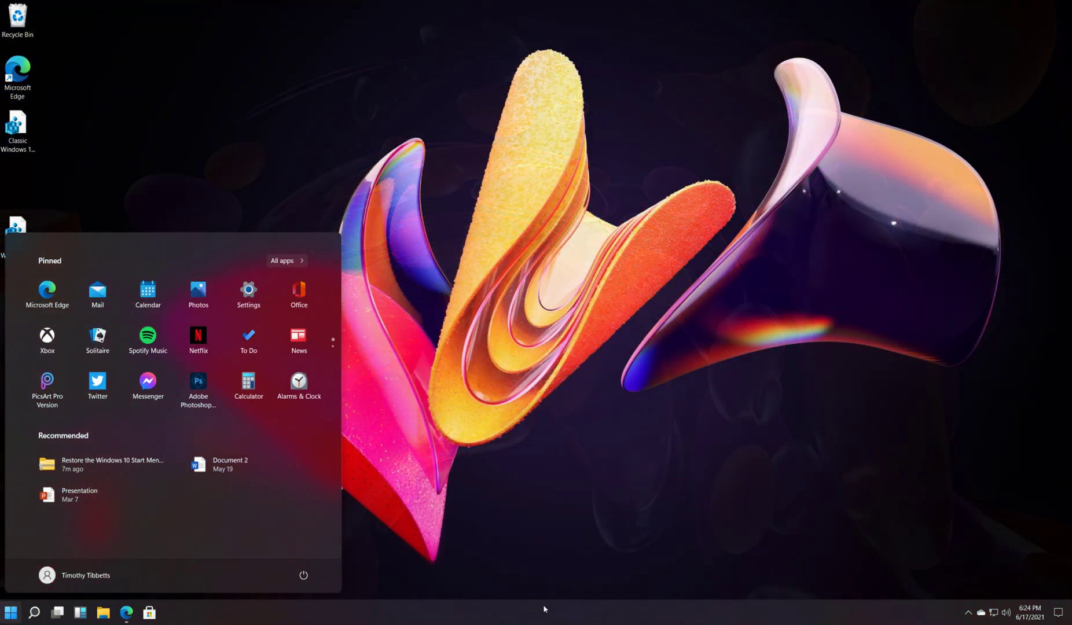
# Set the taskbar alignment back to Center in Taskbar settings and close Settings
pyautogui.rightClick(545, 609)
pyautogui.click(545, 609)
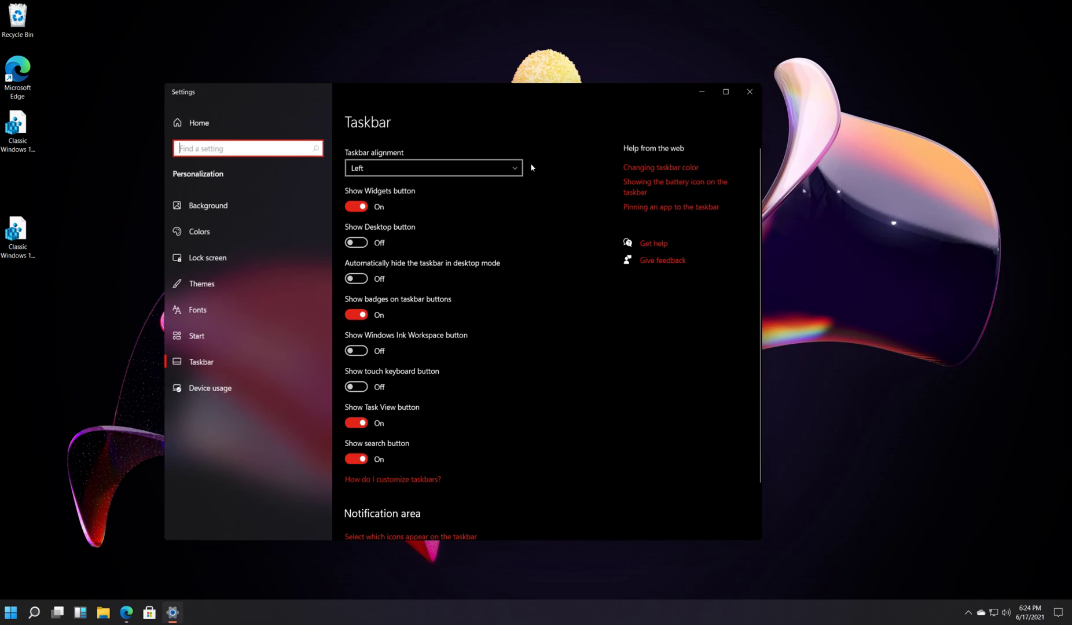
pyautogui.click(513, 168)
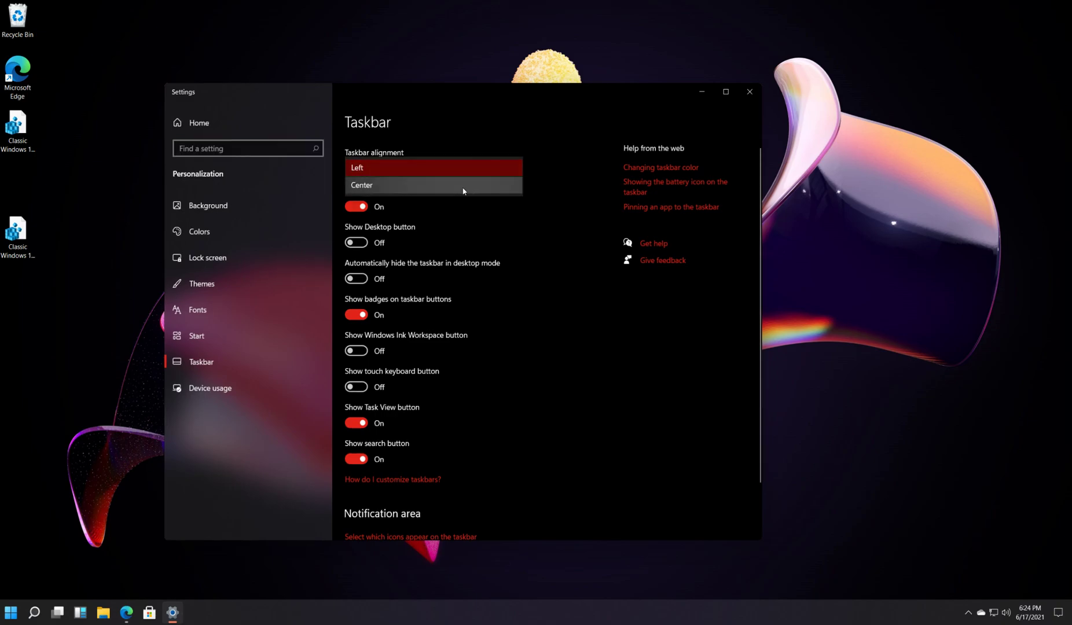
pyautogui.click(515, 187)
pyautogui.click(750, 93)
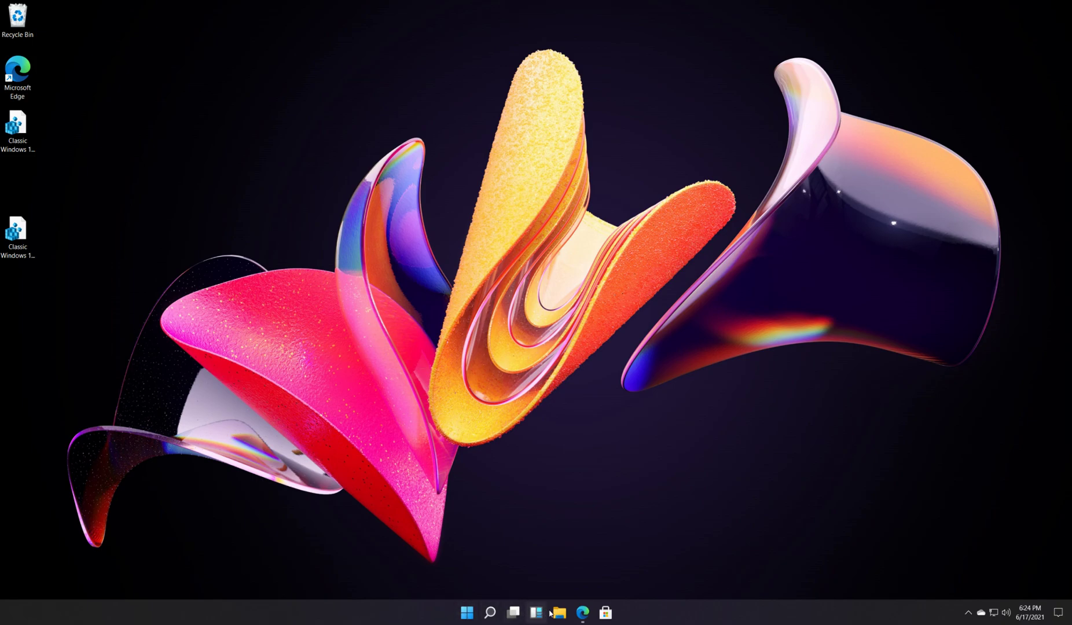
# Launch Registry Editor by running regedit from the Run box
pyautogui.click(583, 613)
pyautogui.scroll(-3, 320, 350)
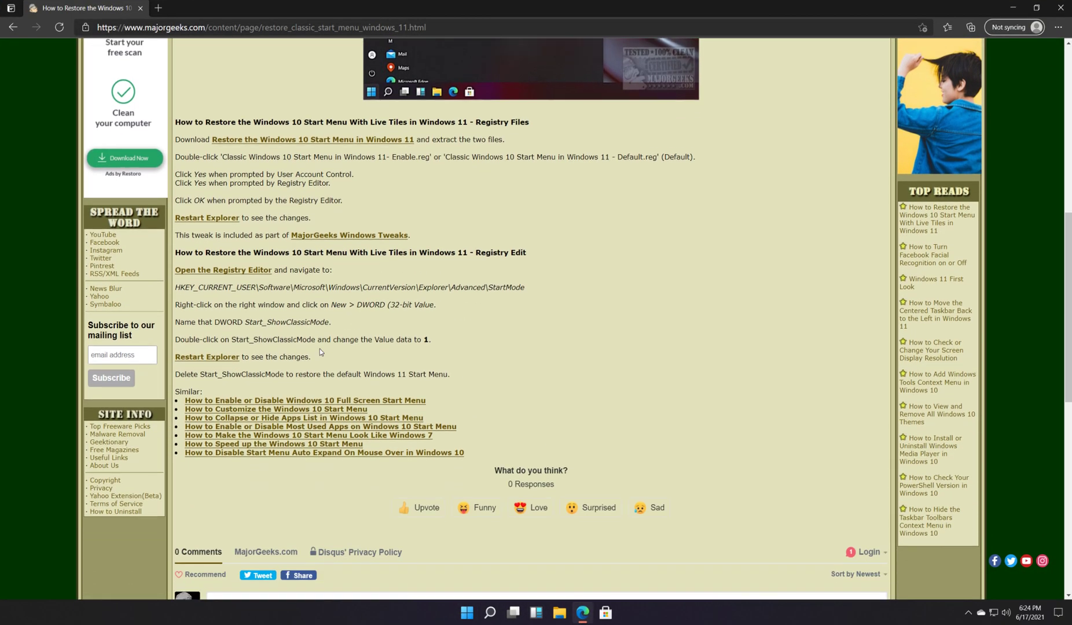
pyautogui.press('super+r')
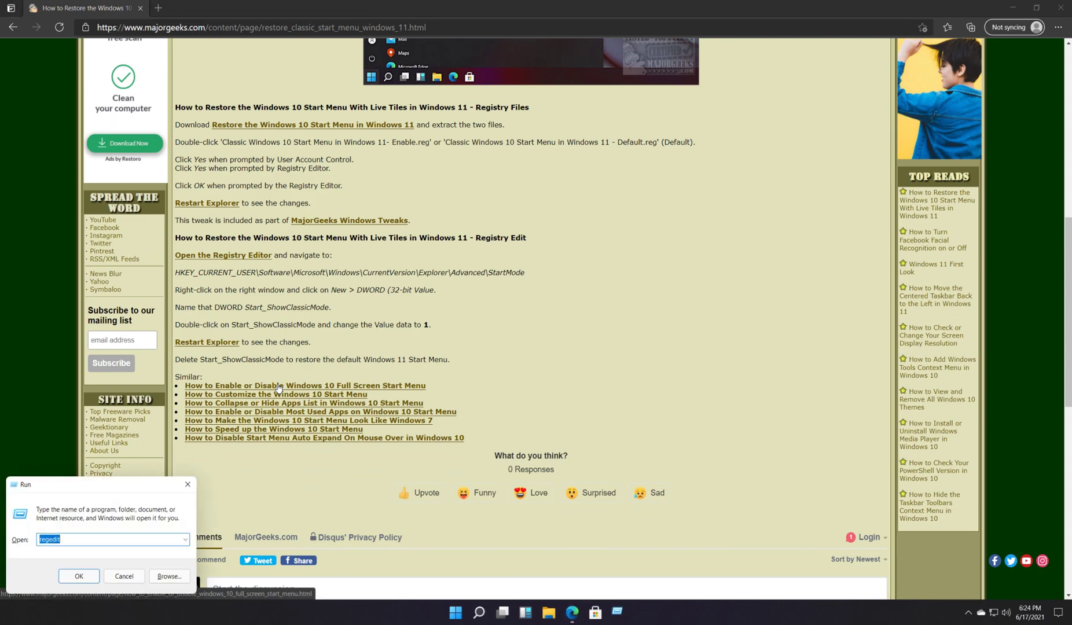
pyautogui.write('regedit')
pyautogui.press('Return')
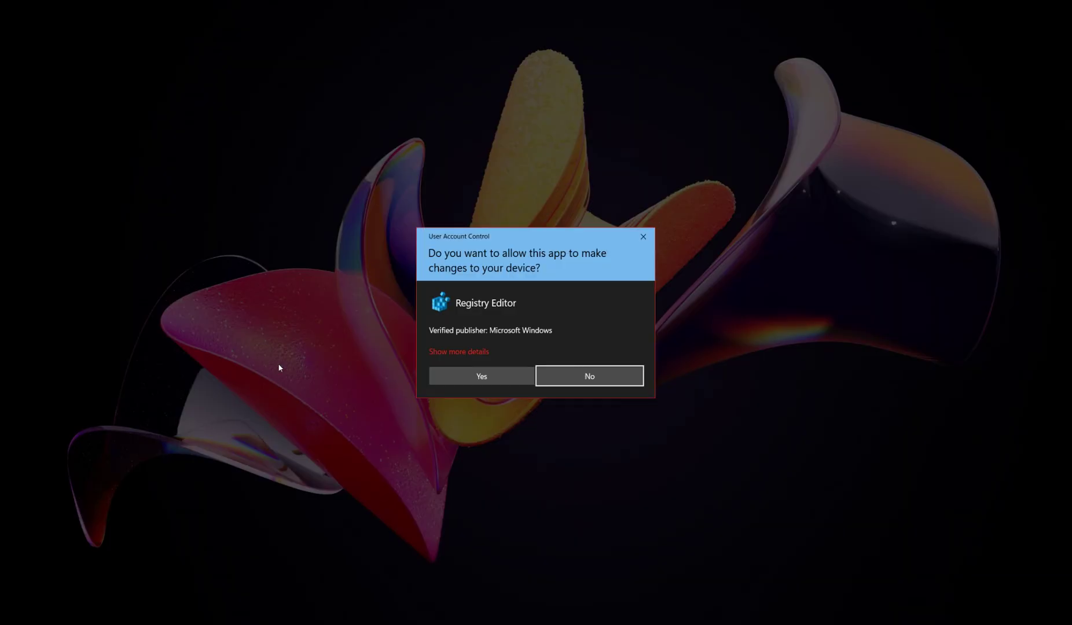
pyautogui.click(484, 377)
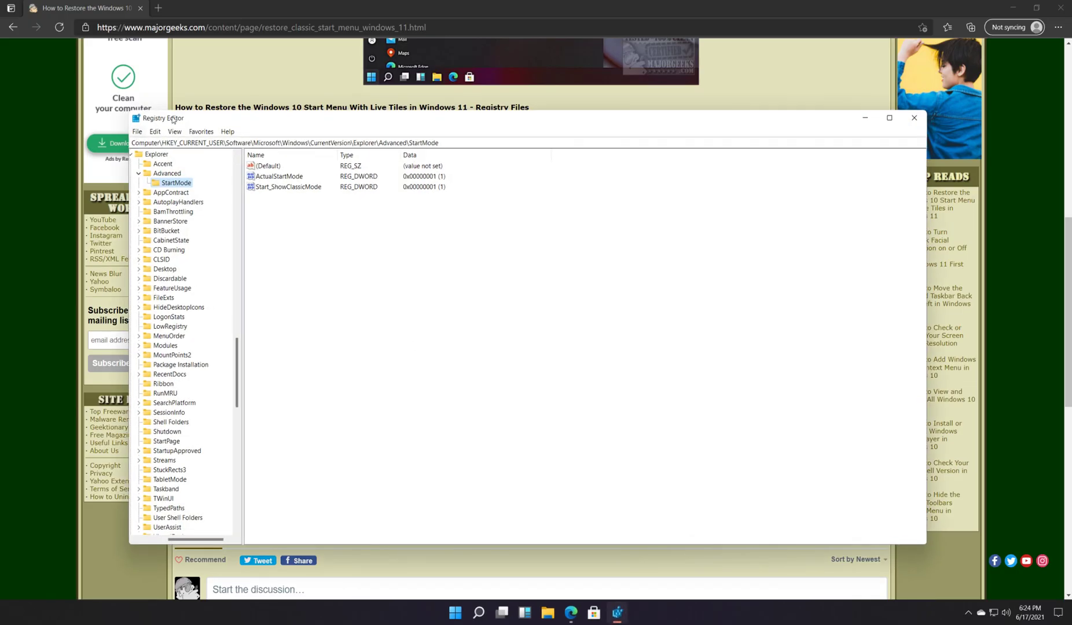
# Delete the Start_ShowClassicMode value from the StartMode key, referring to the MajorGeeks article
pyautogui.click(296, 178)
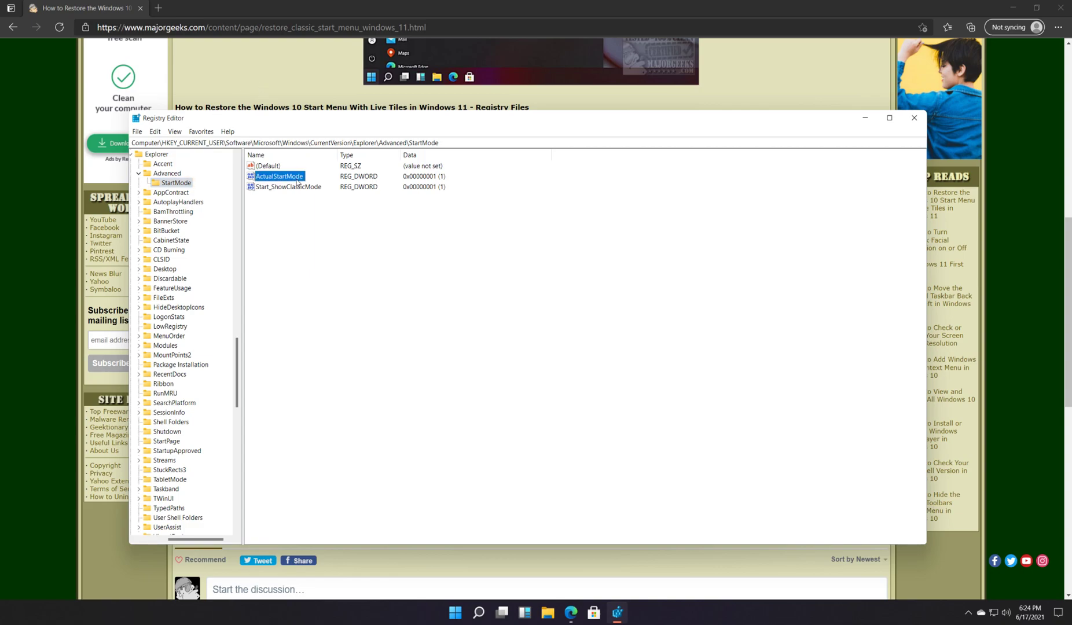
pyautogui.hotkey('alt', 'Tab')
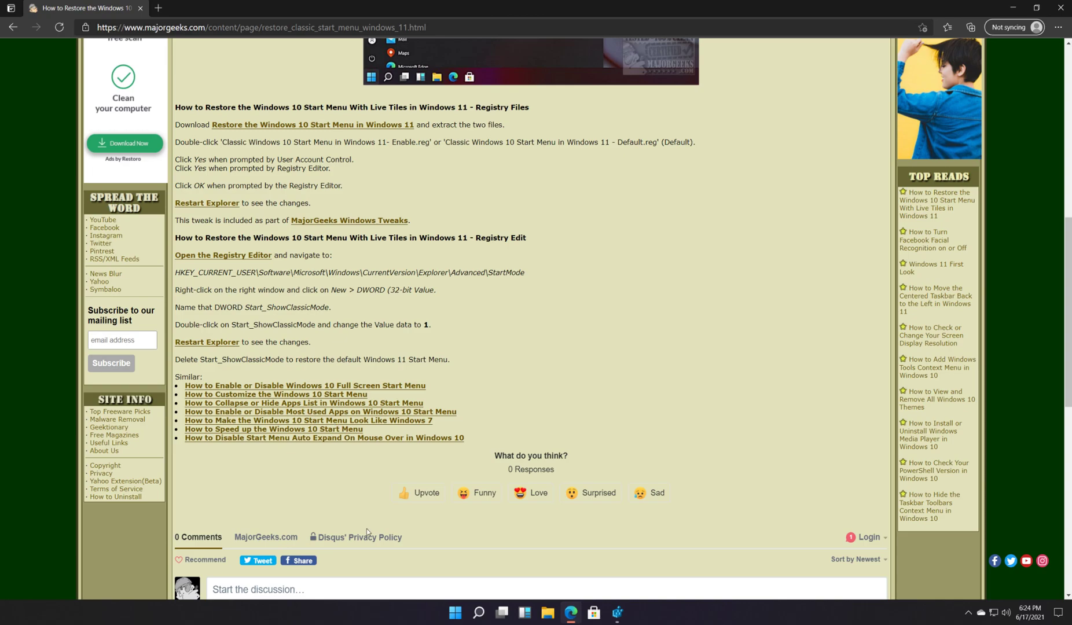
pyautogui.click(617, 613)
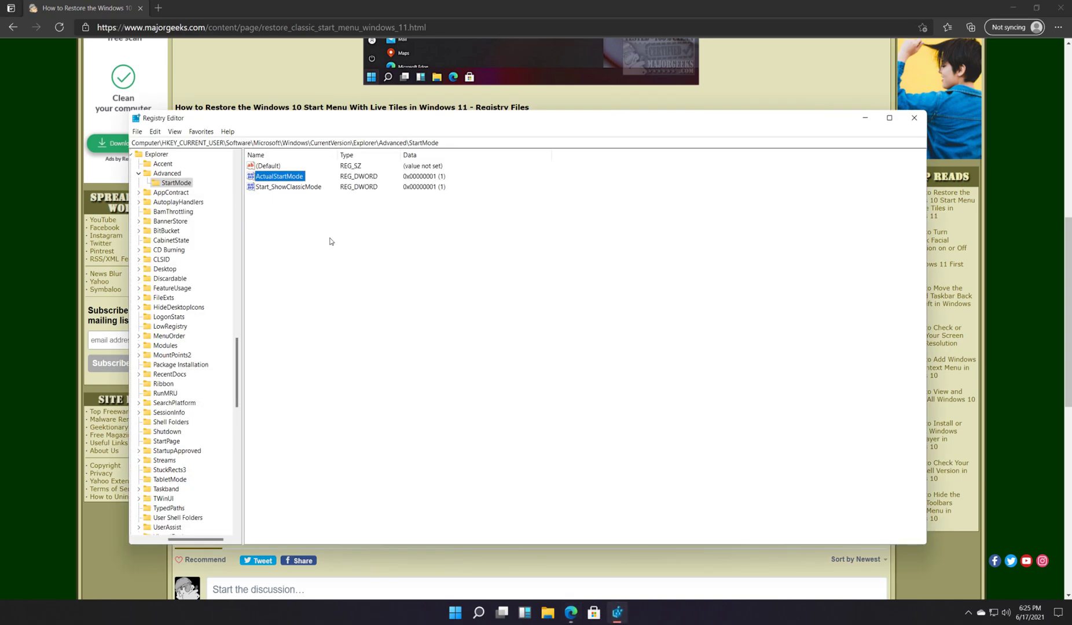
pyautogui.click(297, 186)
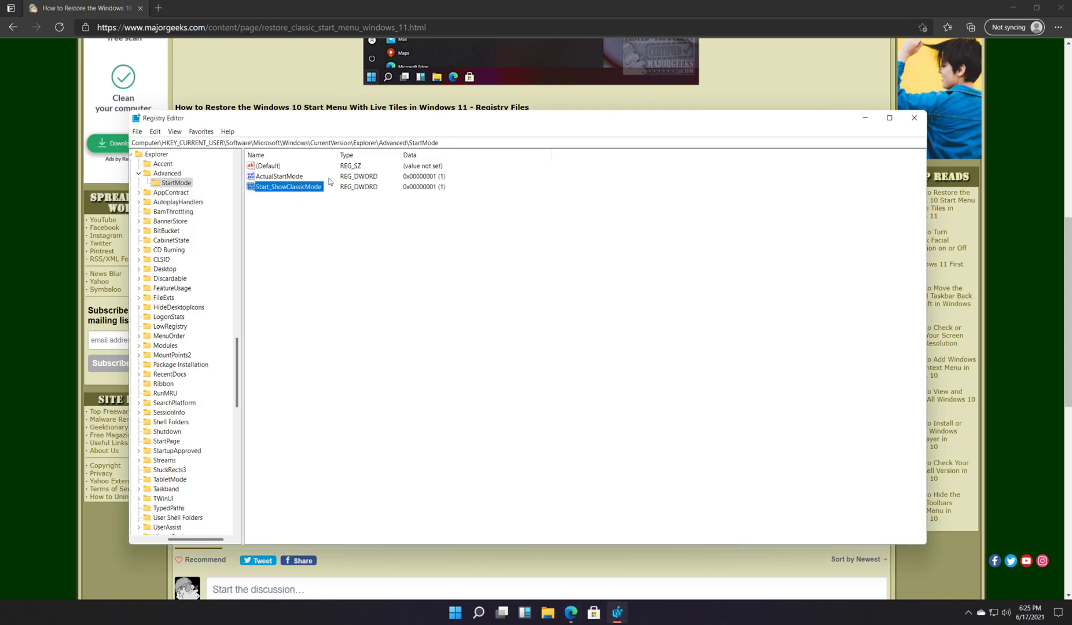
pyautogui.press('Delete')
pyautogui.press('Return')
pyautogui.click(243, 61)
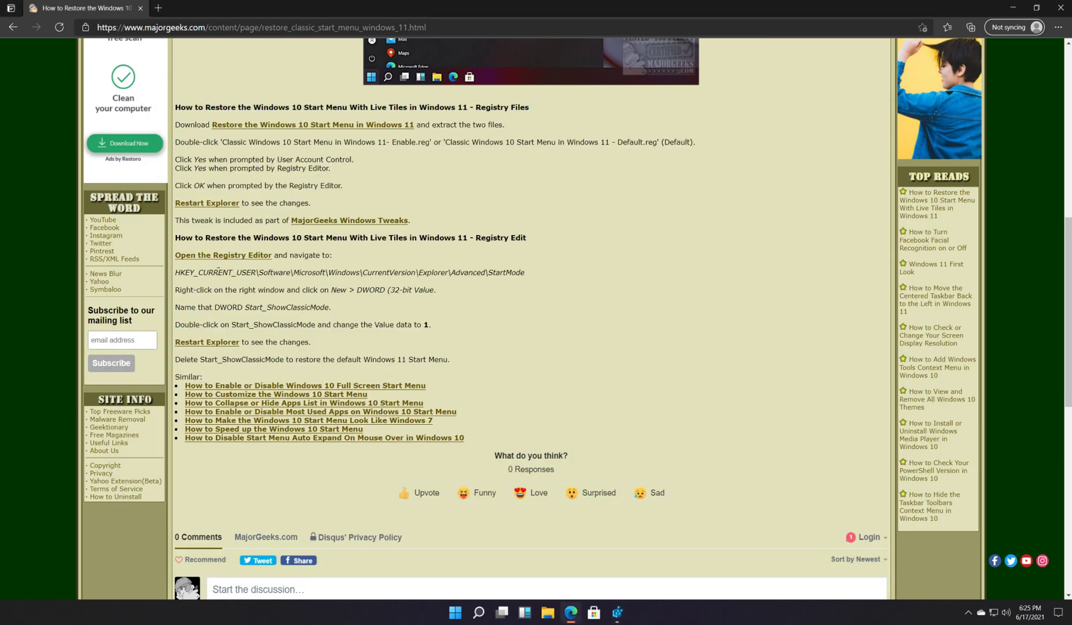
pyautogui.click(617, 612)
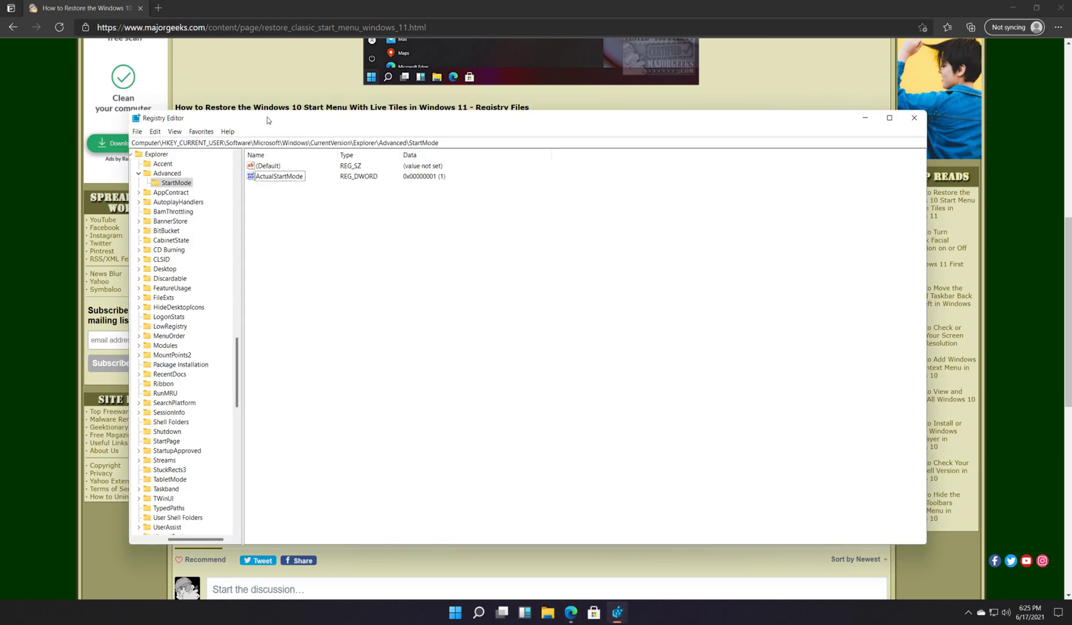
pyautogui.hotkey('alt', 'Tab')
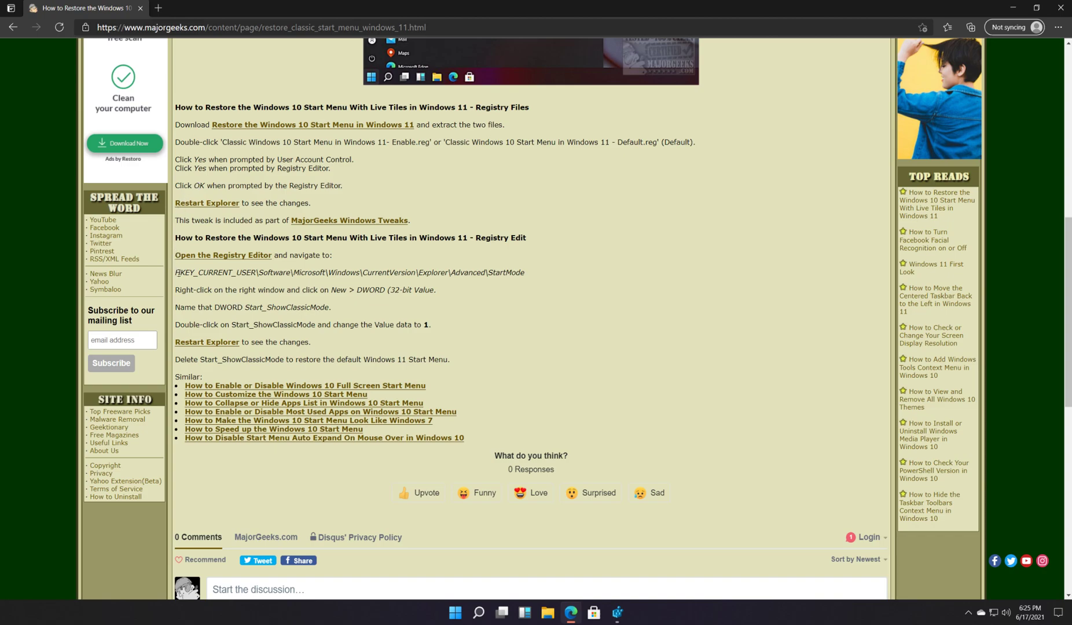
# Copy the StartMode registry path from the article into Registry Editor's address bar
pyautogui.moveTo(176, 272); pyautogui.dragTo(527, 274)
pyautogui.rightClick(527, 274)
pyautogui.click(536, 283)
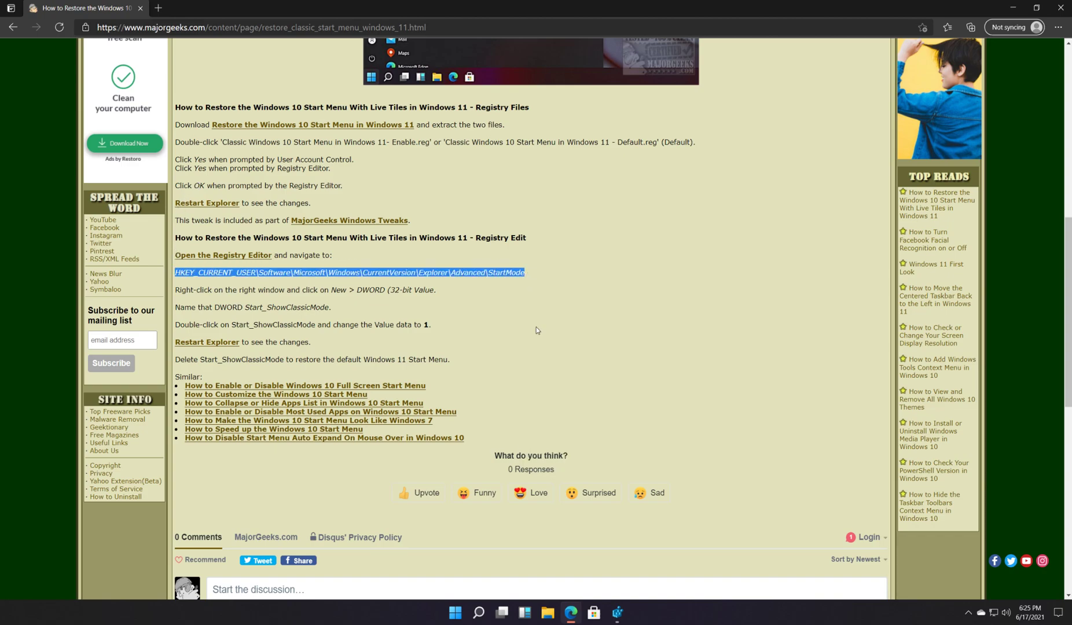
pyautogui.hotkey('alt', 'Tab')
pyautogui.click(464, 141)
pyautogui.hotkey('ctrl', 'v')
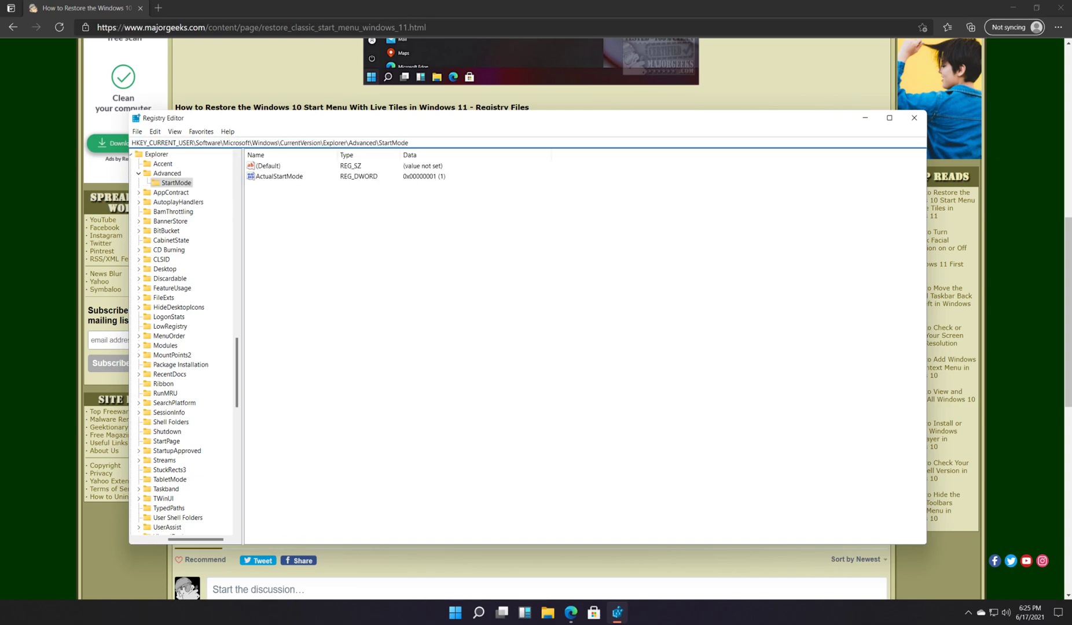
pyautogui.hotkey('alt', 'Tab')
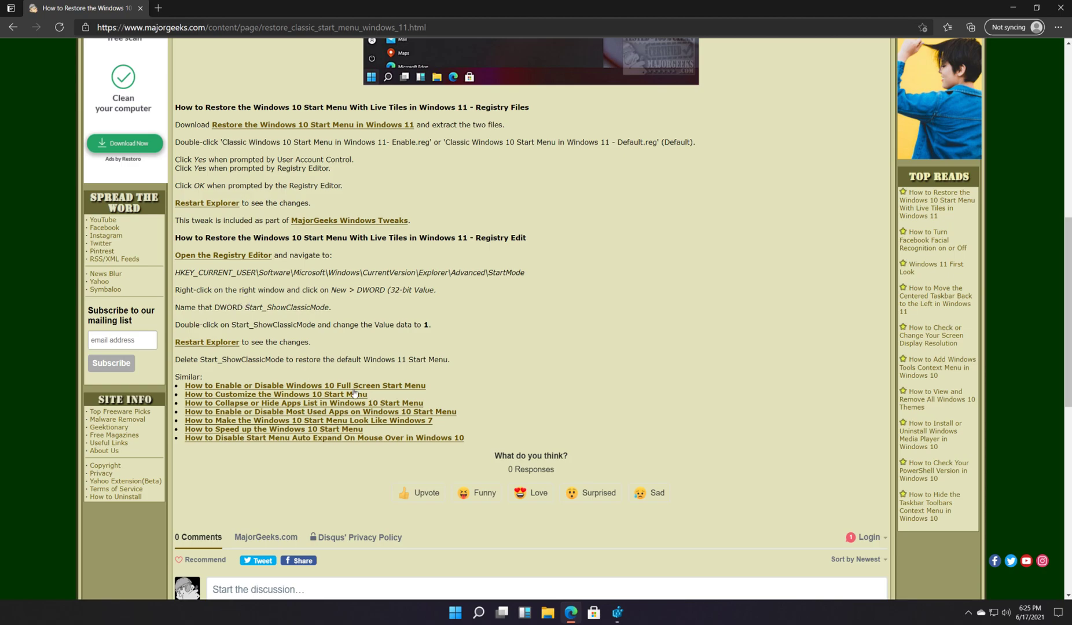
pyautogui.click(617, 612)
# Copy the value name Start_ShowClassicMode from the article
pyautogui.rightClick(433, 237)
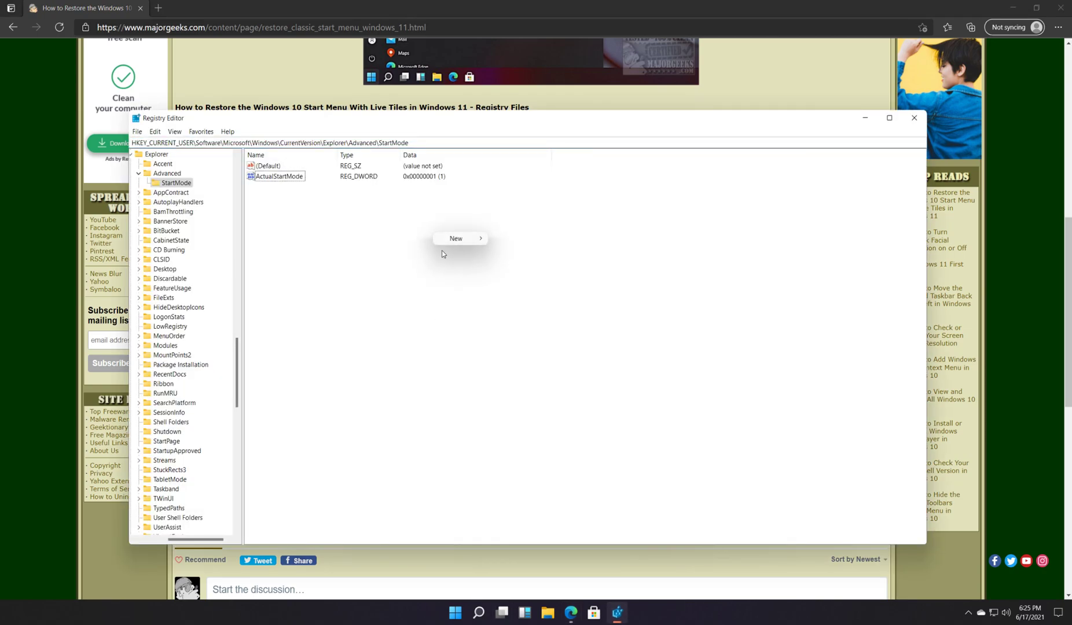
pyautogui.hotkey('alt', 'Tab')
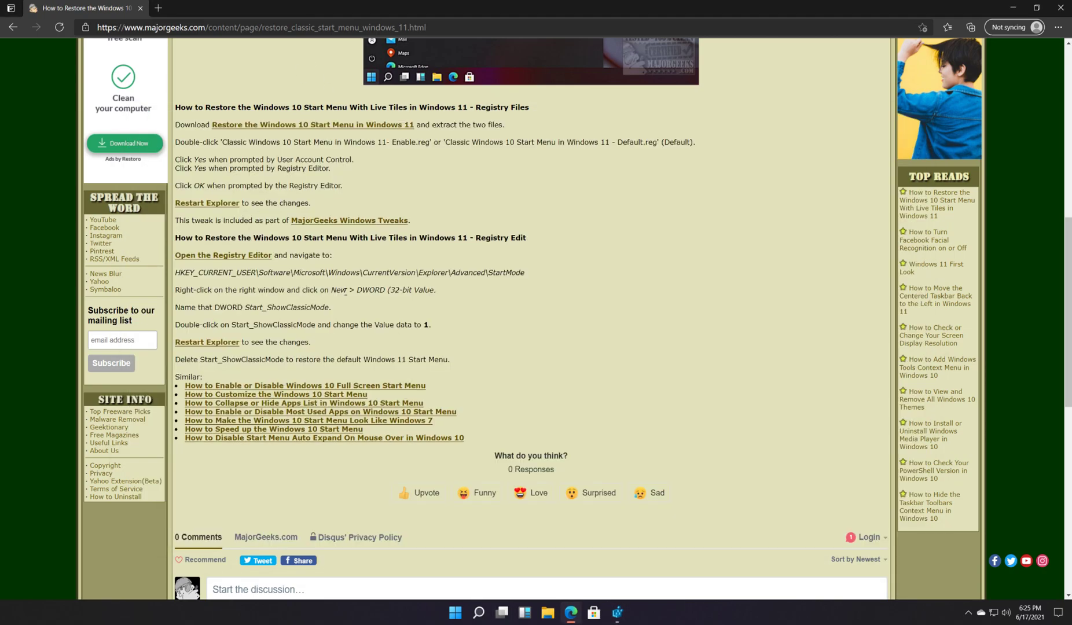
pyautogui.moveTo(245, 306); pyautogui.dragTo(331, 311)
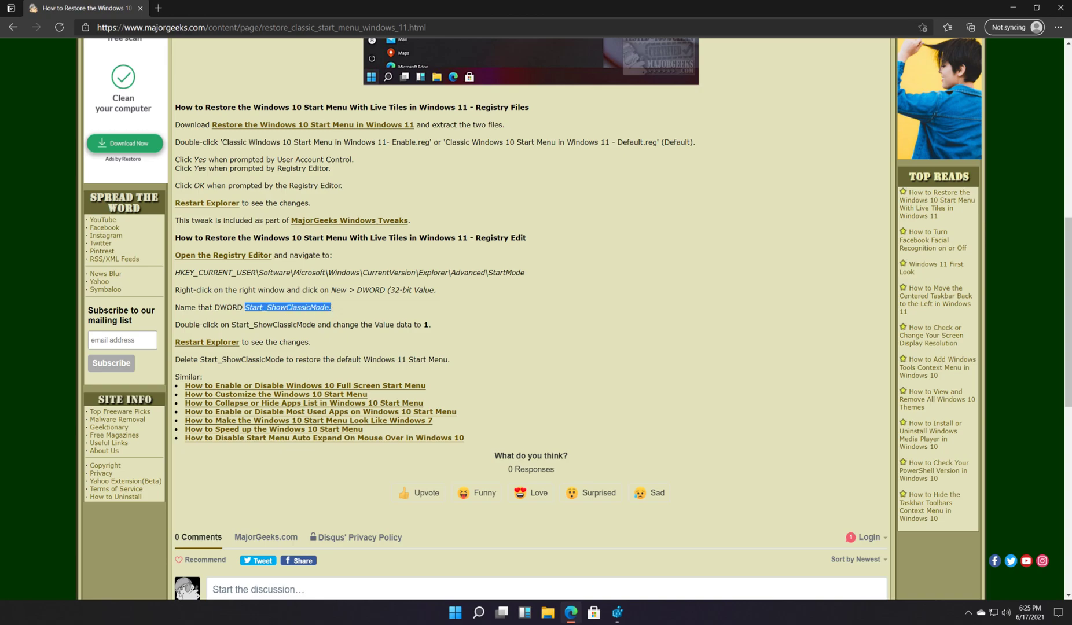
pyautogui.rightClick(329, 307)
pyautogui.click(348, 313)
pyautogui.click(267, 301)
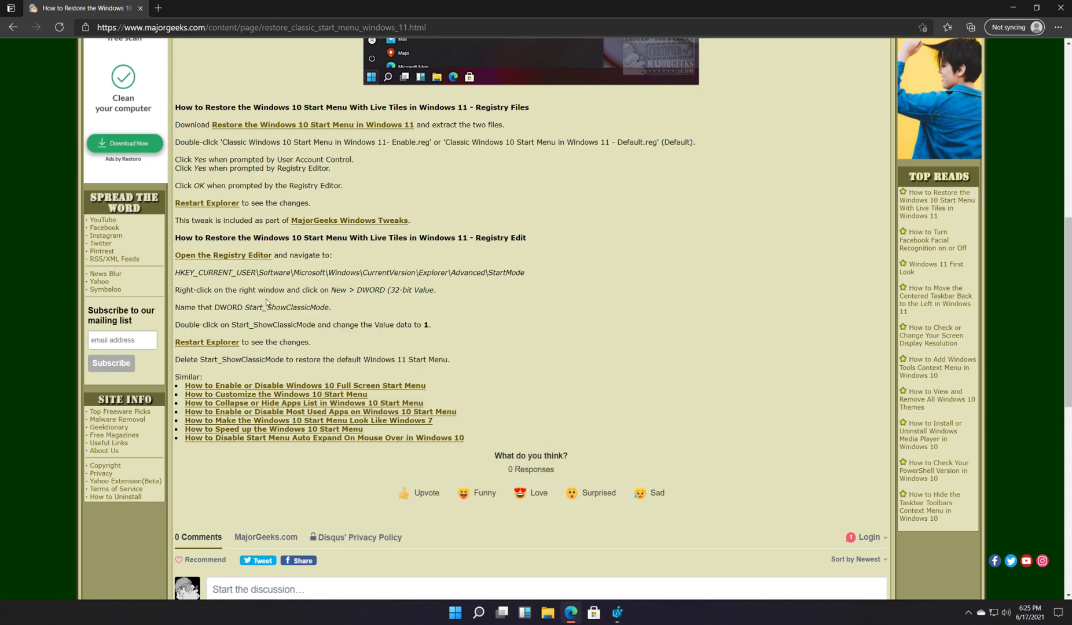
# Create a new DWORD (32-bit) value named Start_ShowClassicMode under StartMode
pyautogui.click(618, 612)
pyautogui.rightClick(441, 323)
pyautogui.moveTo(478, 334)
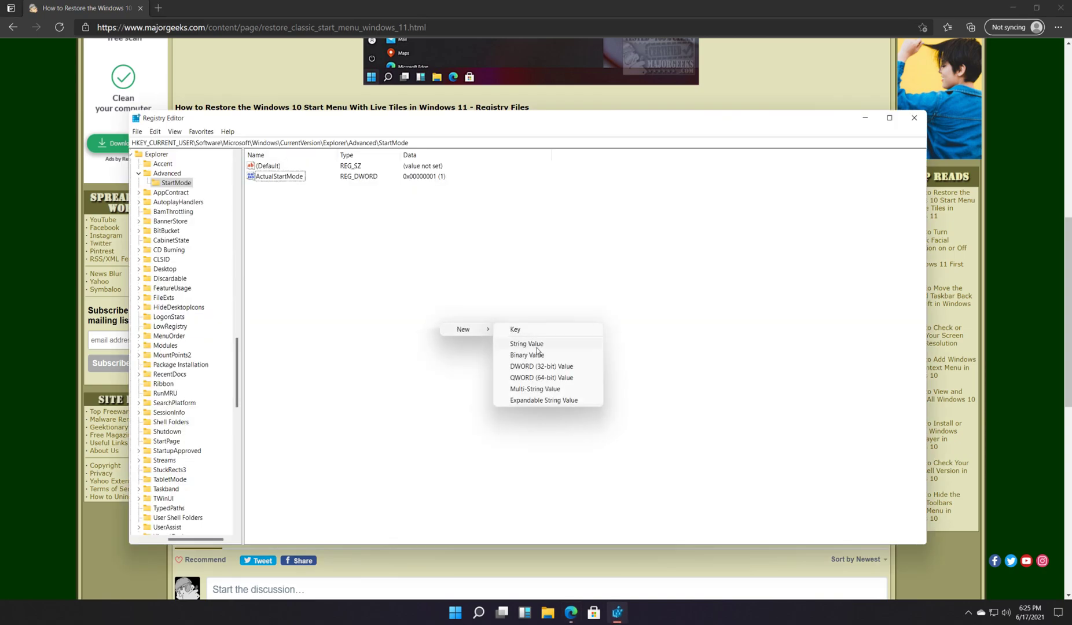
pyautogui.click(543, 372)
pyautogui.hotkey('ctrl', 'v')
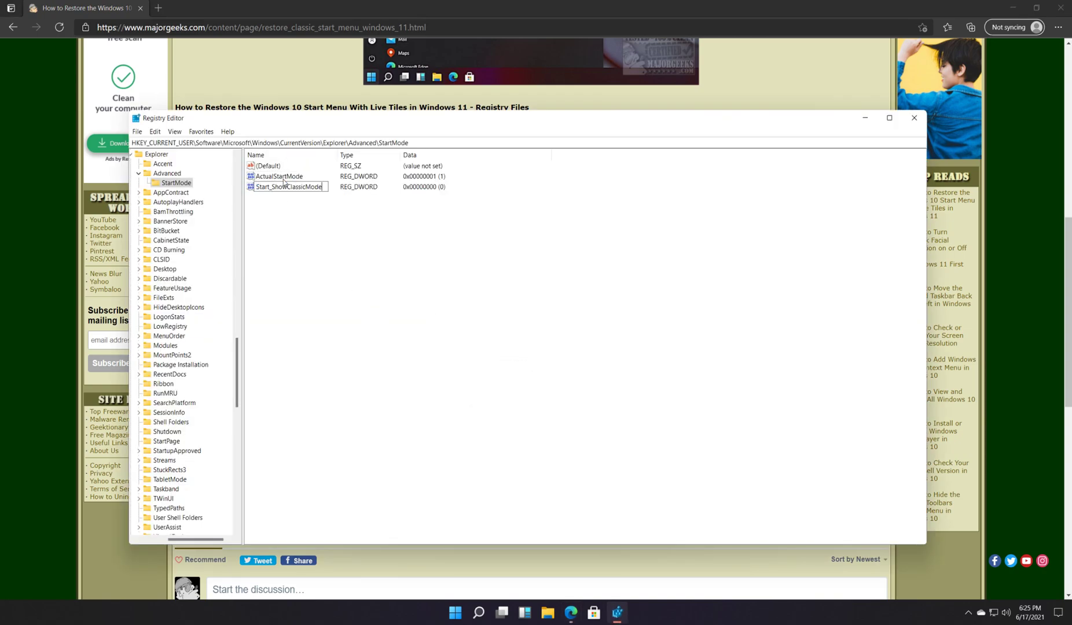
pyautogui.press('Return')
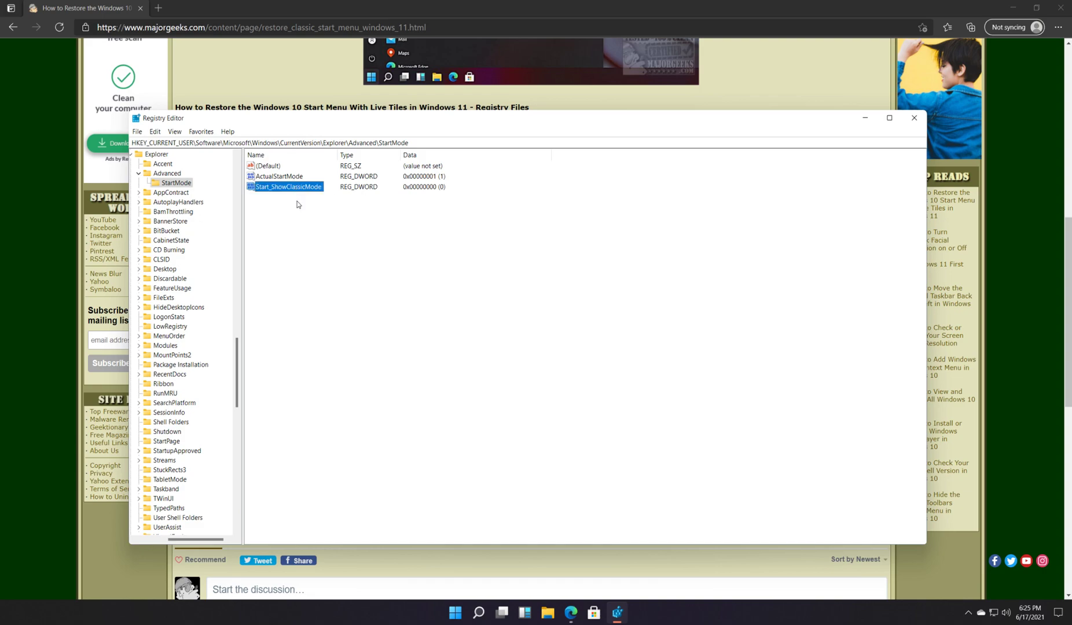
# Set Start_ShowClassicMode's value data to 1
pyautogui.doubleClick(304, 188)
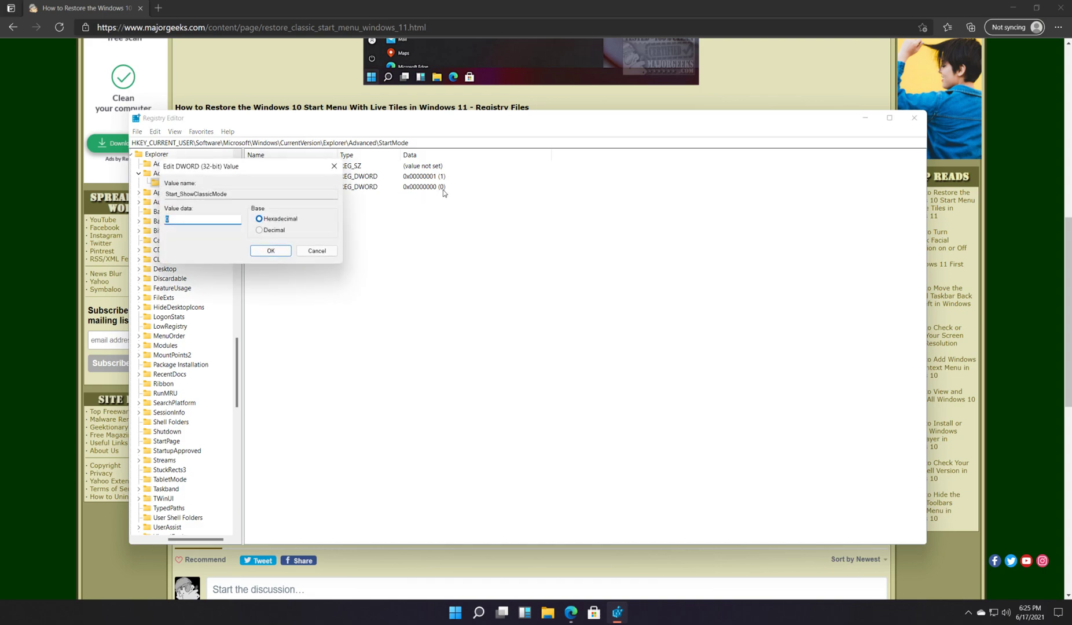
pyautogui.write('1')
pyautogui.click(274, 249)
pyautogui.click(254, 87)
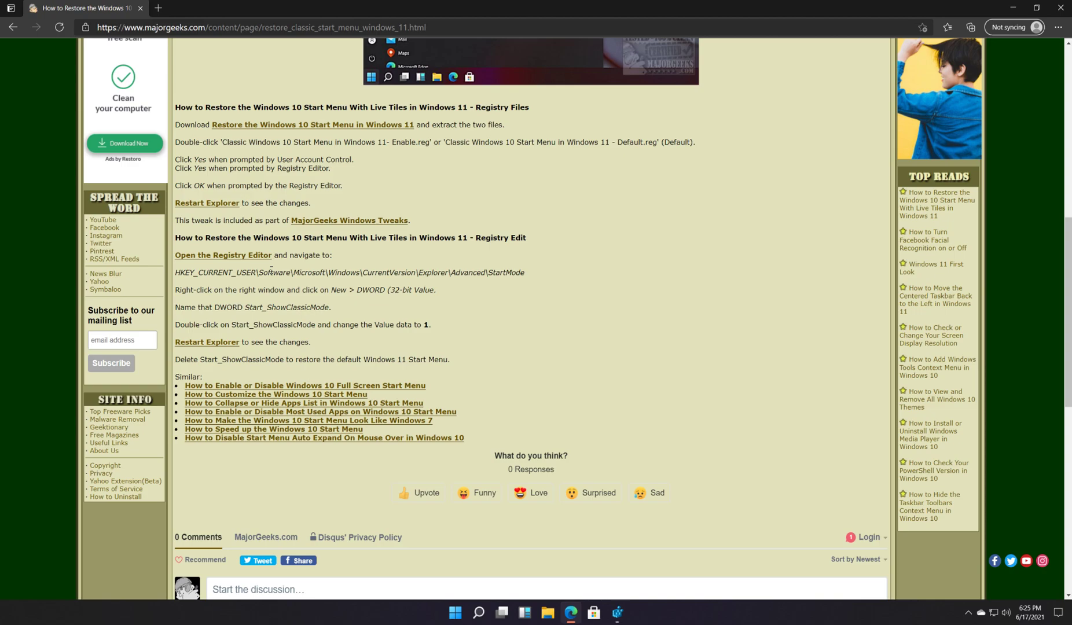
pyautogui.click(617, 612)
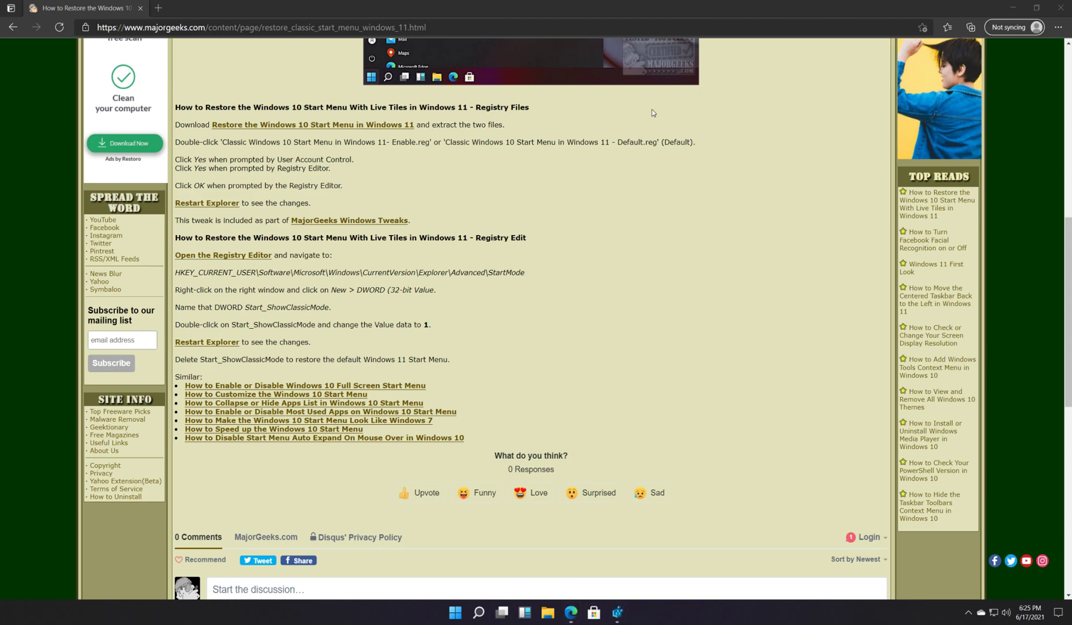
# Delete Start_ShowClassicMode again, close Registry Editor, and check the default Start menu
pyautogui.click(617, 612)
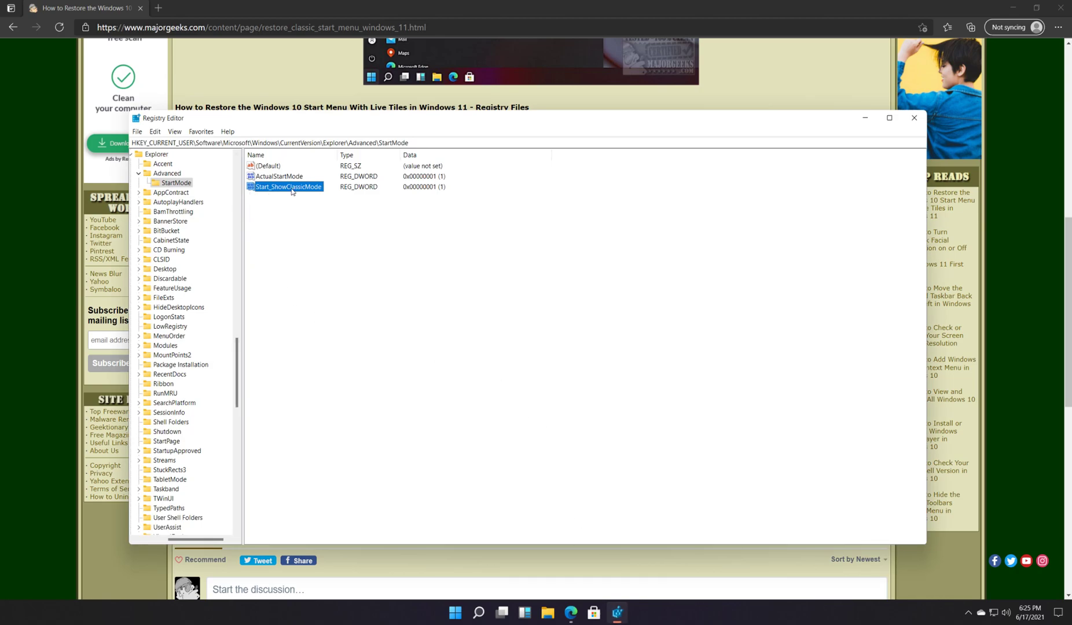
pyautogui.press('Delete')
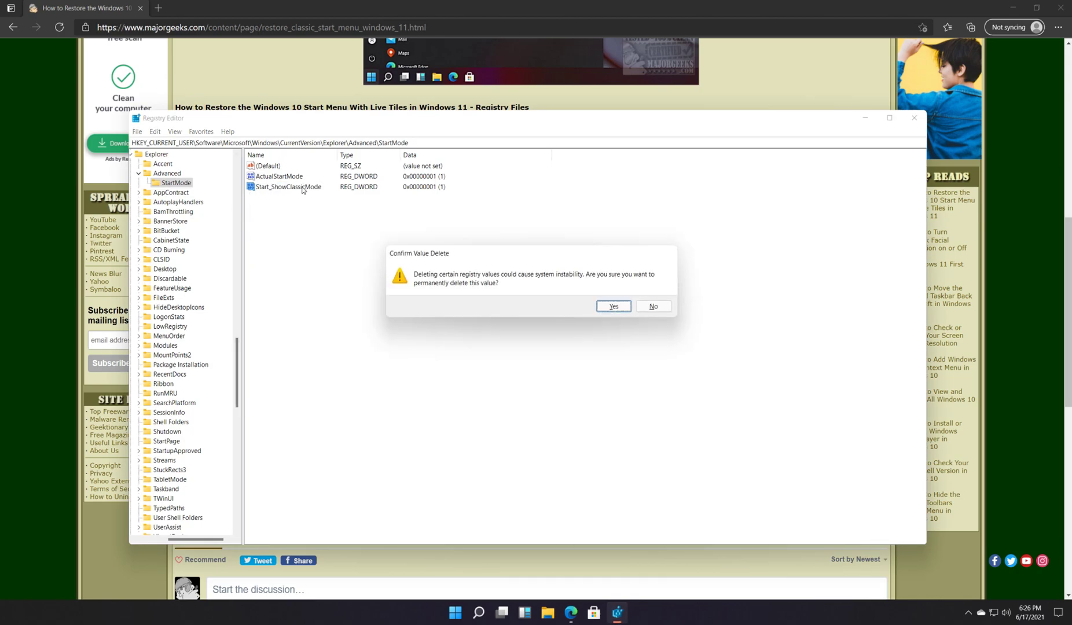
pyautogui.click(613, 306)
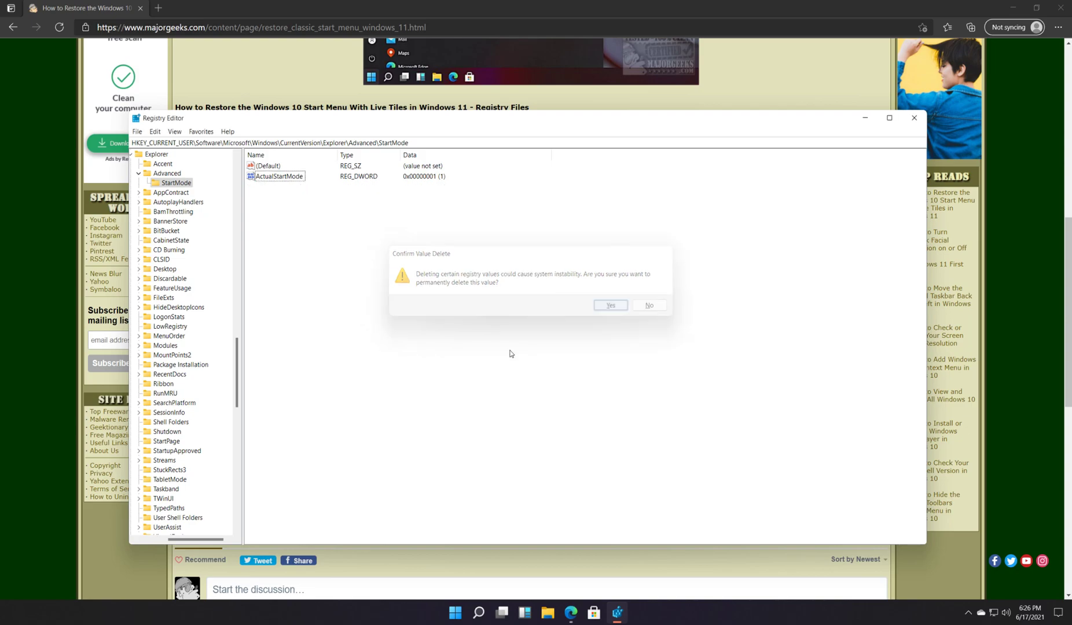
pyautogui.click(914, 118)
pyautogui.click(469, 617)
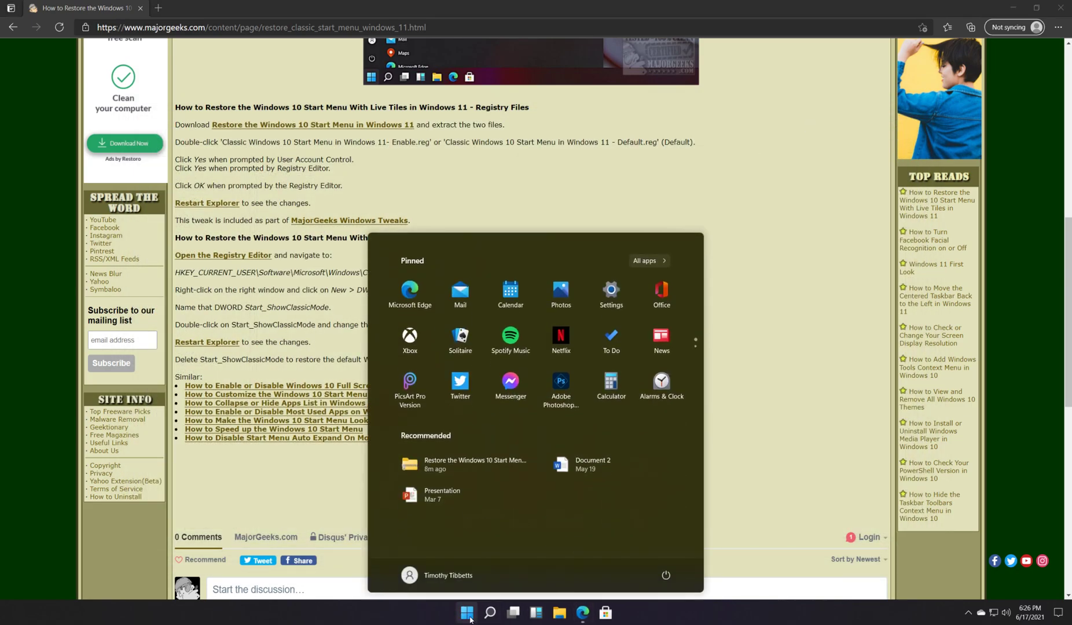
pyautogui.click(470, 619)
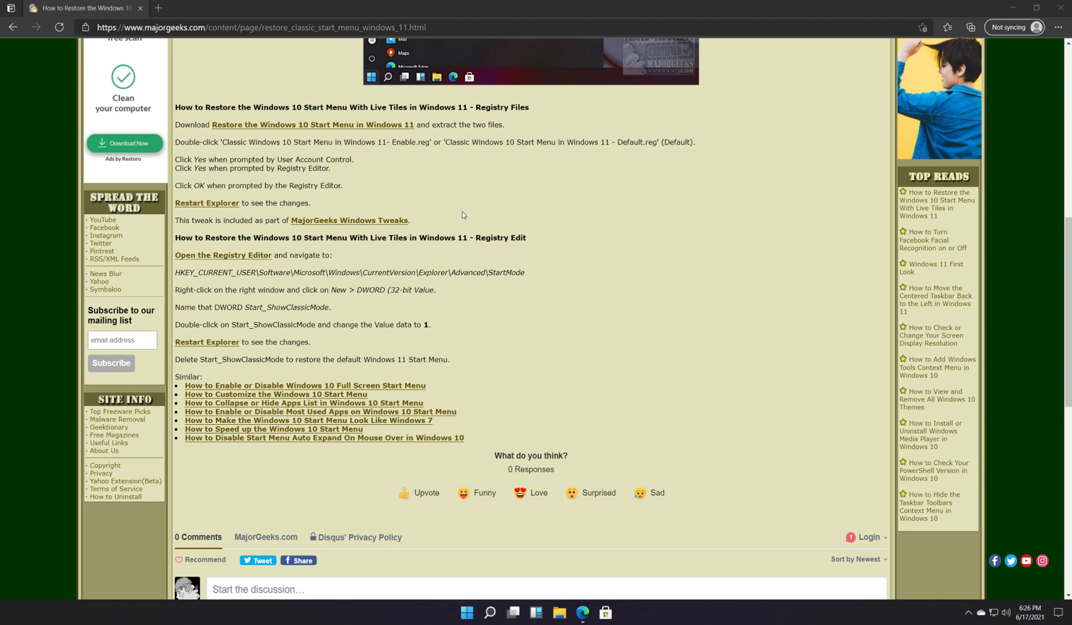
pyautogui.scroll(7, 463, 214)
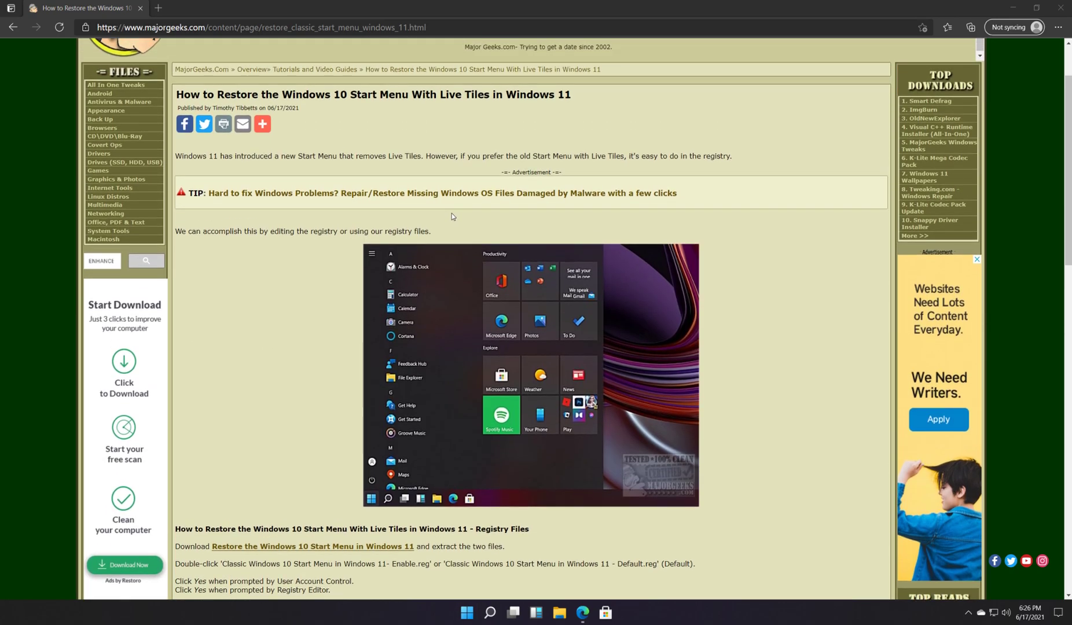